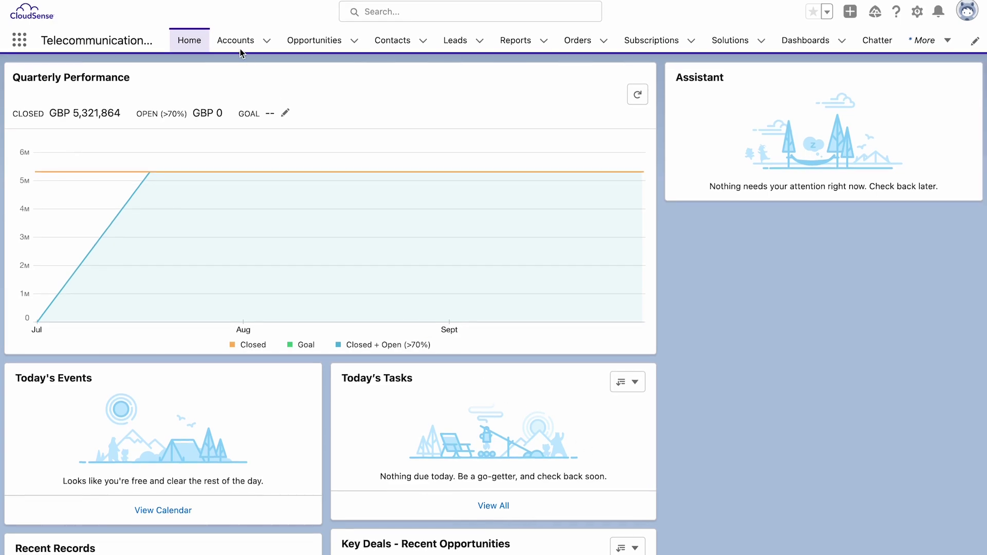
Open the TD Invest account record from the list of accounts.
{"action": "left_click", "coordinate": [238, 45]}
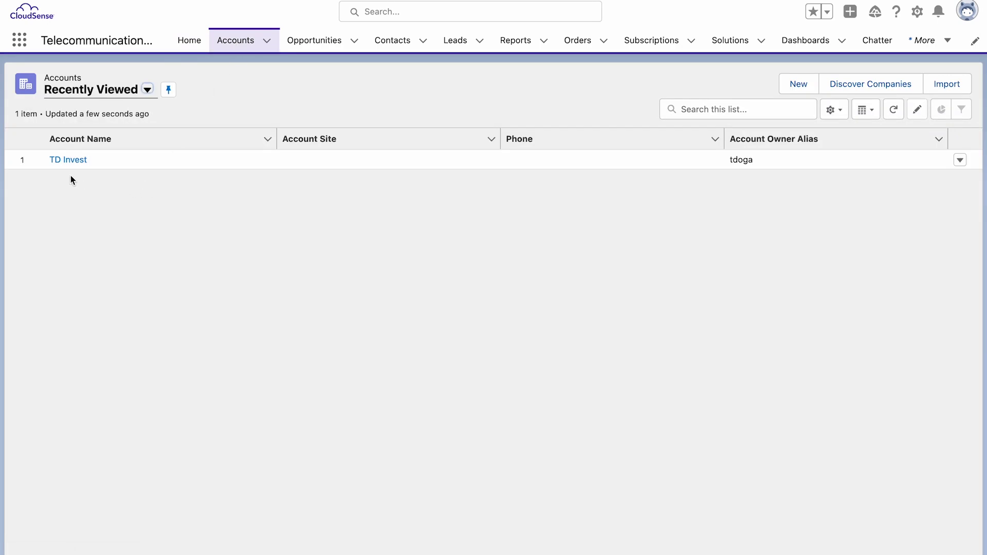
{"action": "left_click", "coordinate": [70, 160]}
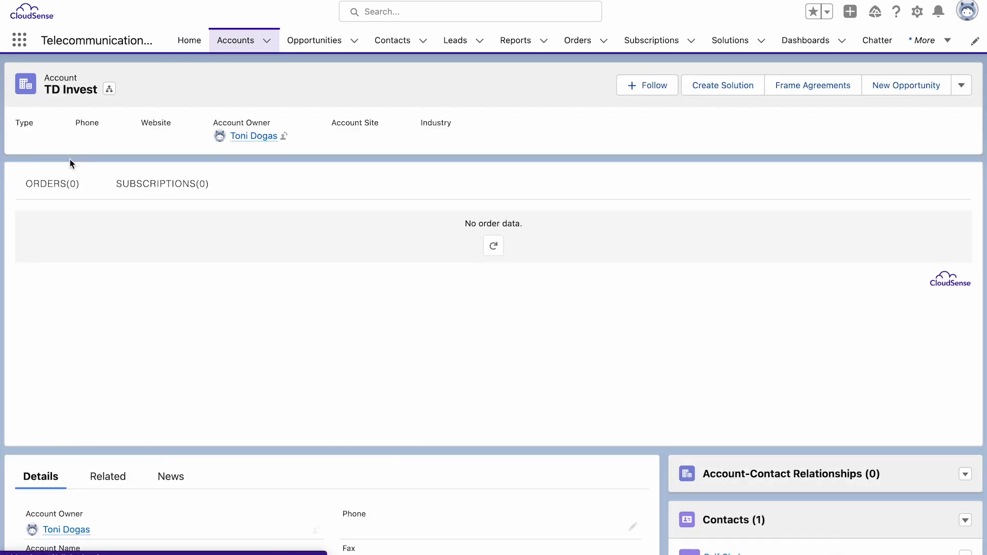
{"action": "scroll", "coordinate": [271, 279], "scroll_direction": "down", "scroll_amount": 1}
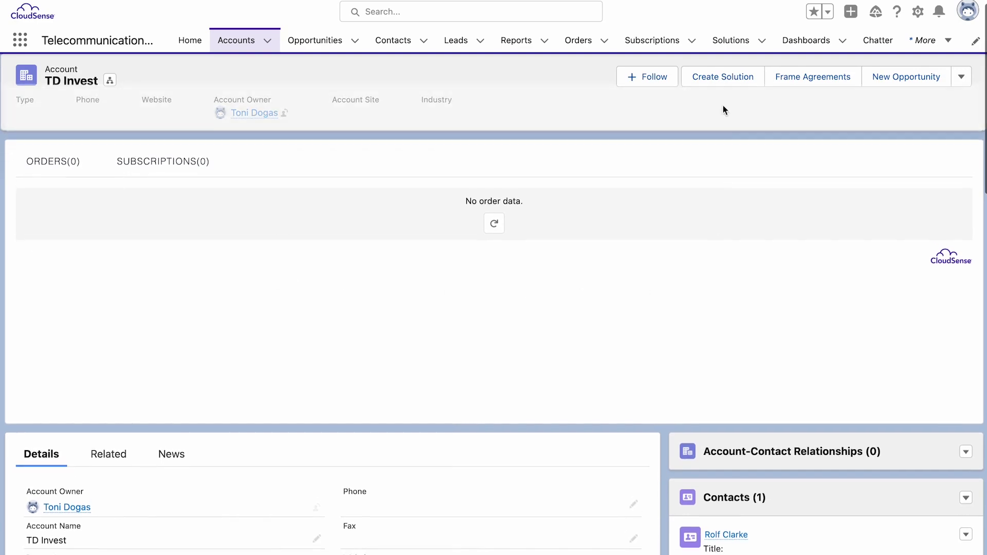
Create a new opportunity named "Mobile - September 2022" for the account, with the stage set to Prospecting.
{"action": "left_click", "coordinate": [903, 78]}
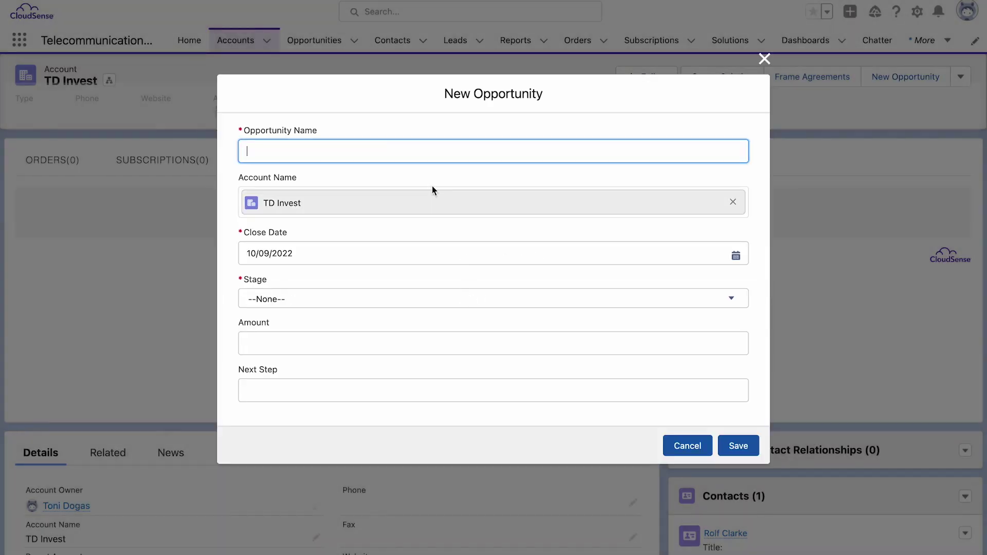
{"action": "type", "text": "Mobile - September 2022"}
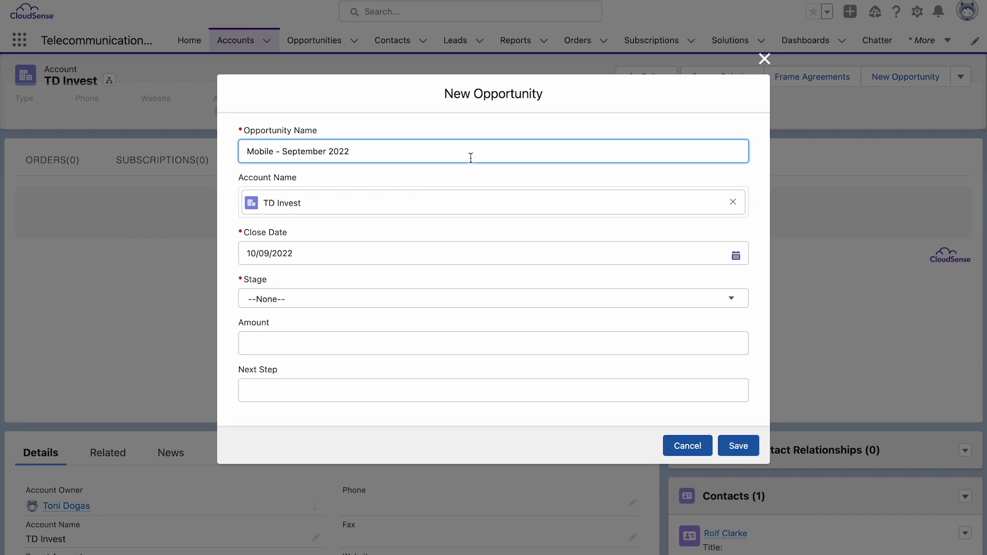
{"action": "left_click", "coordinate": [275, 299]}
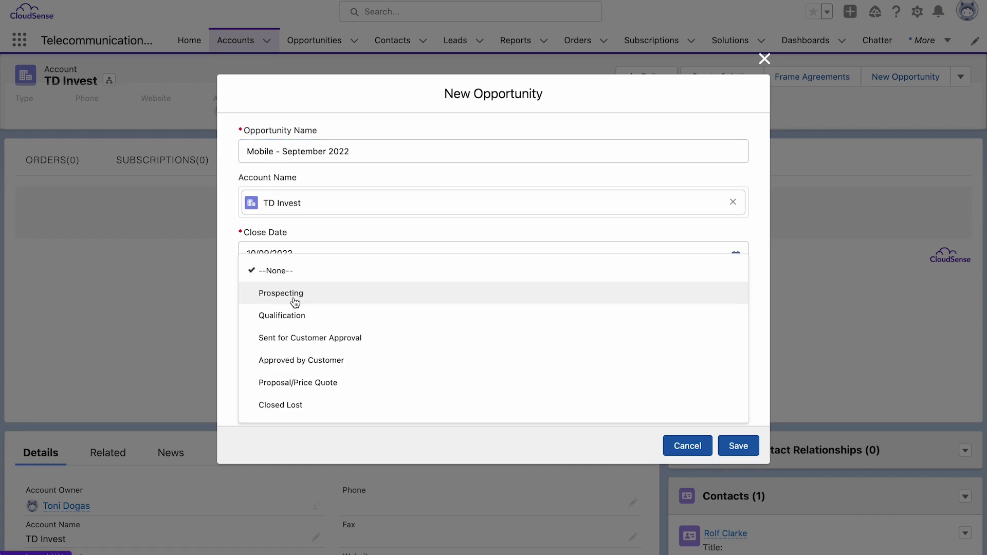
{"action": "left_click", "coordinate": [295, 302]}
{"action": "left_click", "coordinate": [733, 446]}
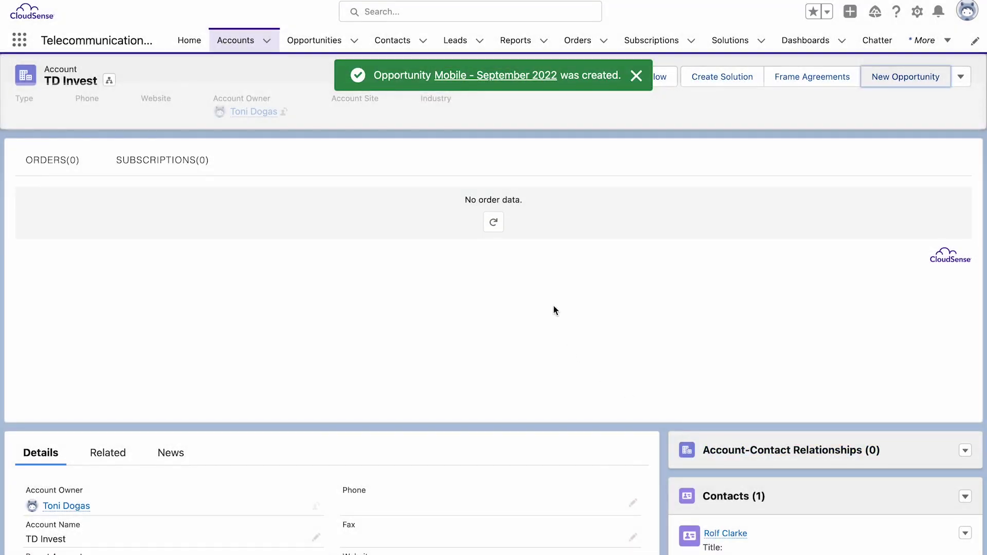
Open the Mobile - September 2022 opportunity and add the TD Invest contact as a contact role, marked as primary contact.
{"action": "left_click", "coordinate": [472, 77]}
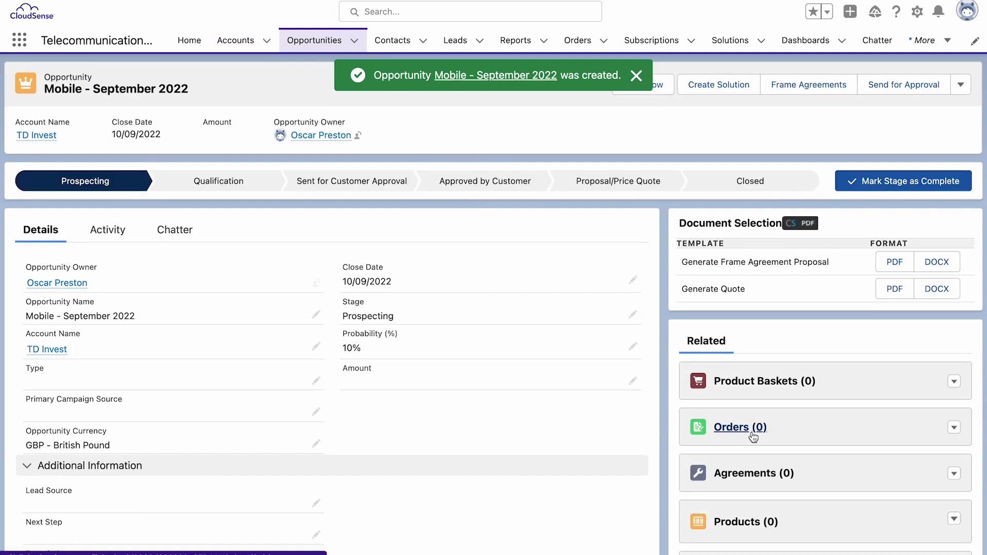
{"action": "scroll", "coordinate": [752, 432], "scroll_direction": "down", "scroll_amount": 2}
{"action": "scroll", "coordinate": [752, 432], "scroll_direction": "down", "scroll_amount": 4}
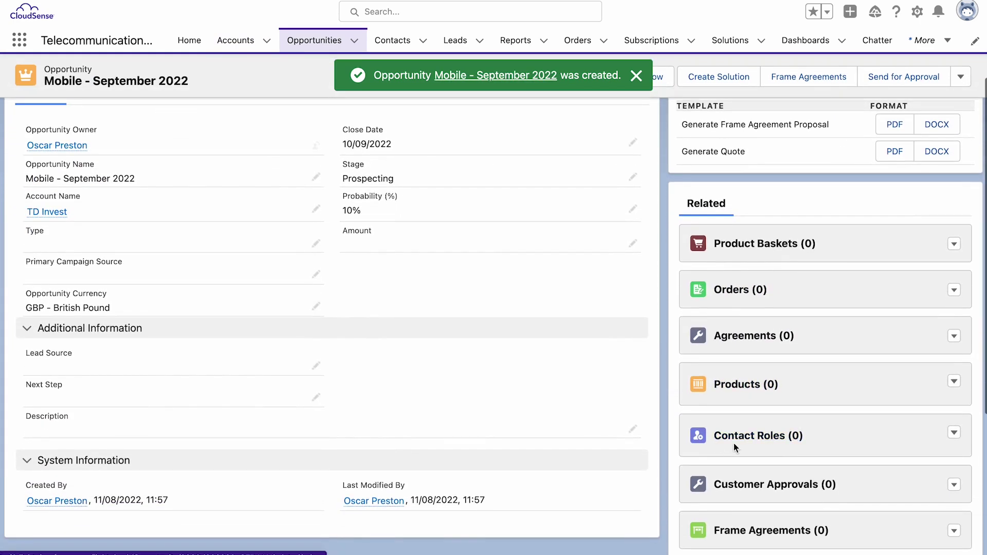
{"action": "left_click", "coordinate": [955, 435]}
{"action": "left_click", "coordinate": [928, 459]}
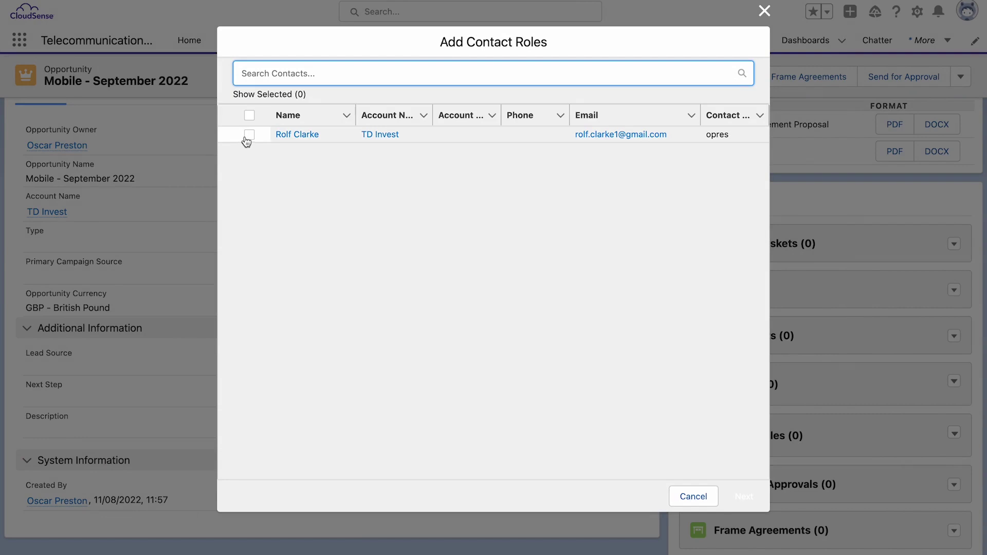
{"action": "left_click", "coordinate": [249, 135]}
{"action": "left_click", "coordinate": [743, 497]}
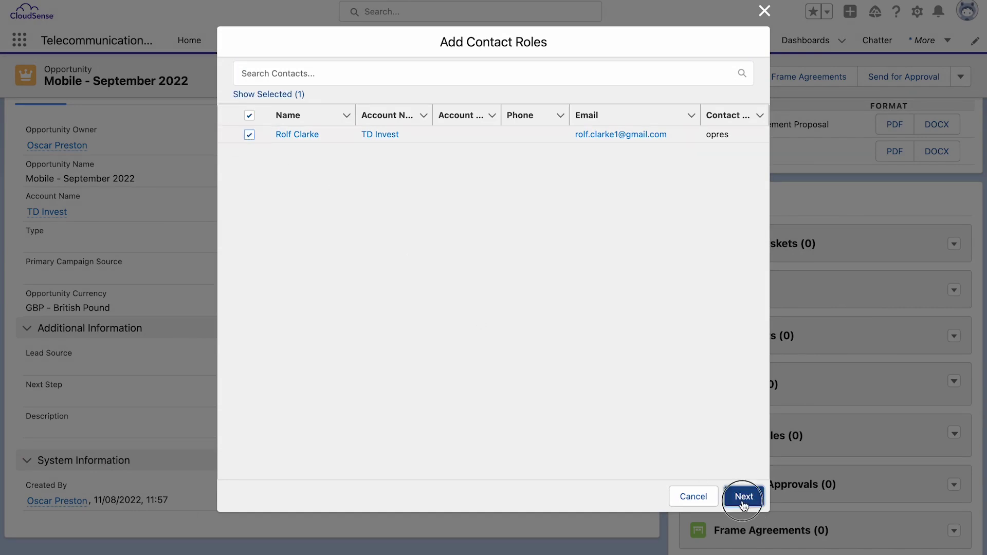
{"action": "left_click", "coordinate": [322, 120]}
{"action": "left_click", "coordinate": [312, 139]}
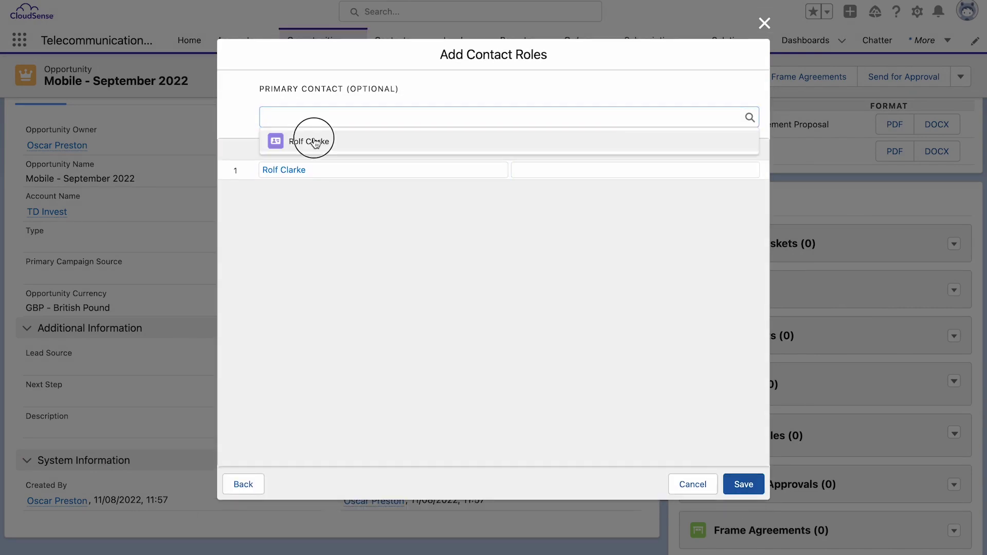
{"action": "left_click", "coordinate": [739, 485]}
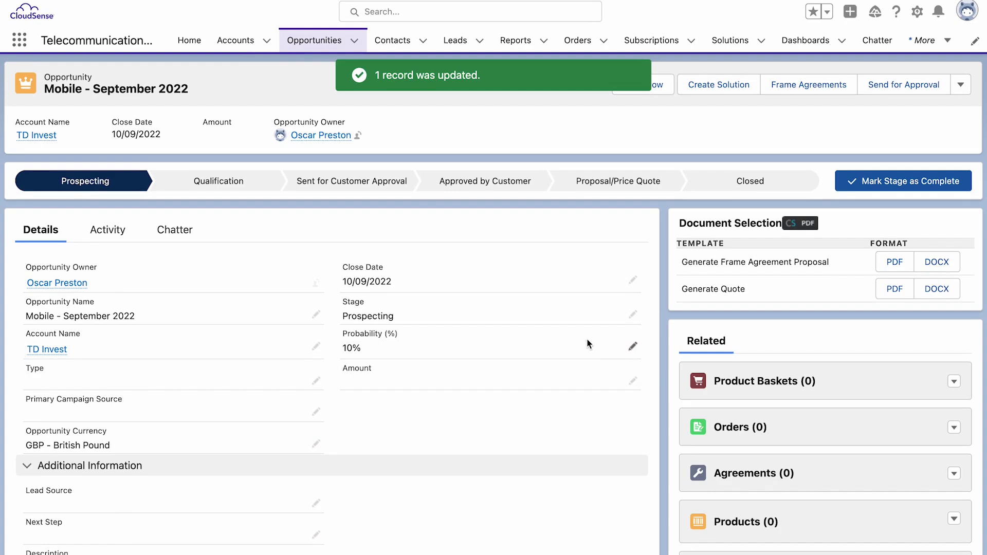
Open the opportunity's Frame Agreements console and add a new agreement of type Frame Agreement.
{"action": "left_click", "coordinate": [808, 85]}
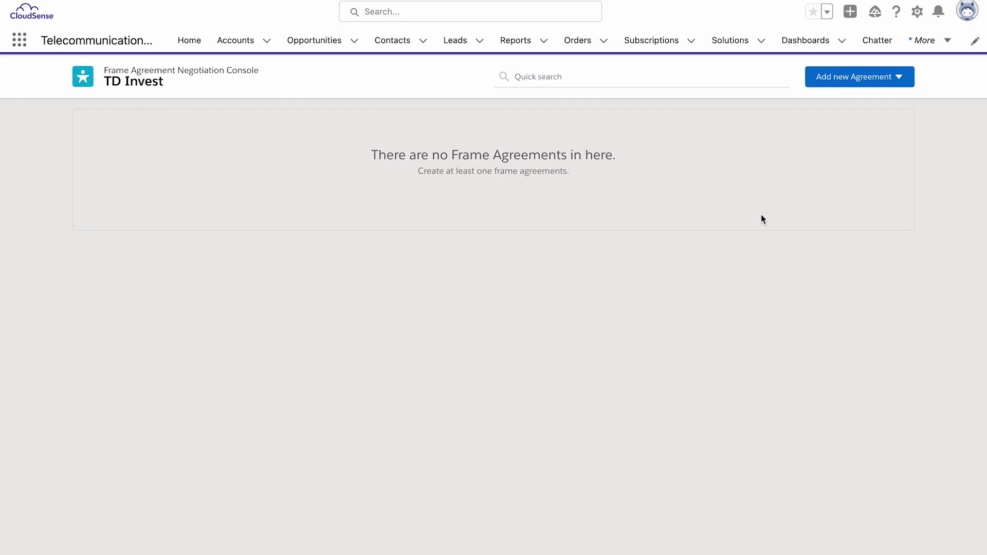
{"action": "left_click", "coordinate": [870, 84]}
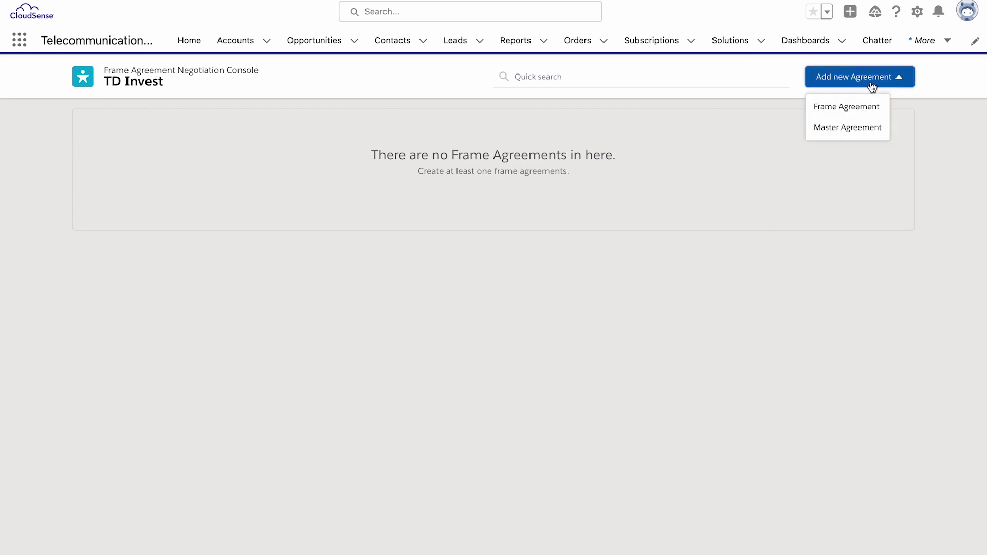
{"action": "left_click", "coordinate": [857, 110]}
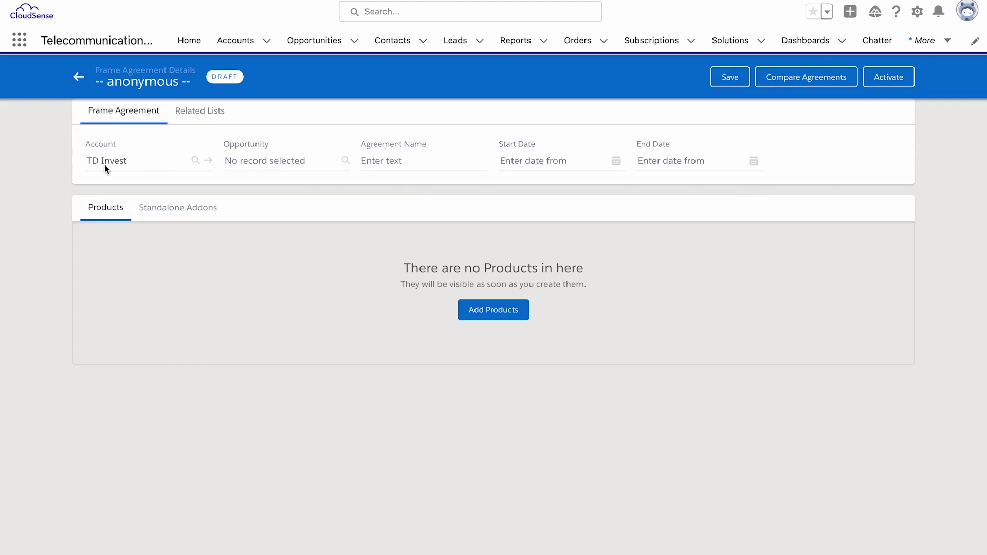
Look up opportunities containing "Mobile -" and link Mobile - September 2022 to the frame agreement.
{"action": "left_click", "coordinate": [264, 163]}
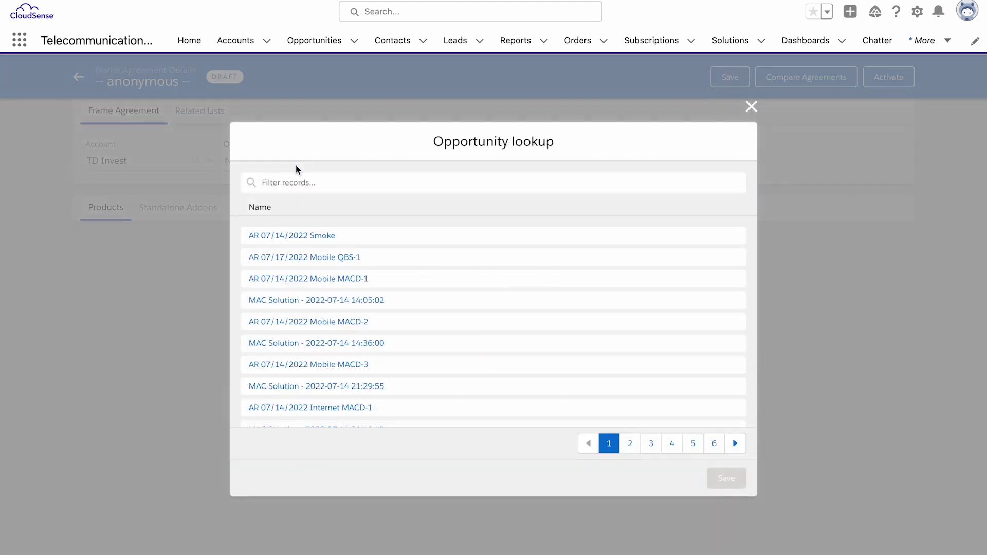
{"action": "left_click", "coordinate": [294, 182]}
{"action": "type", "text": "Mobile"}
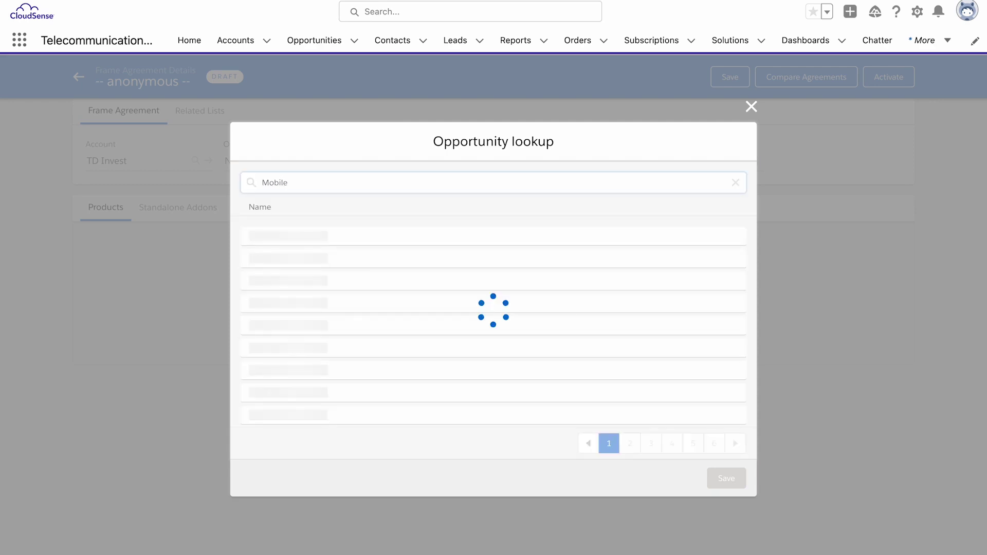
{"action": "type", "text": " -"}
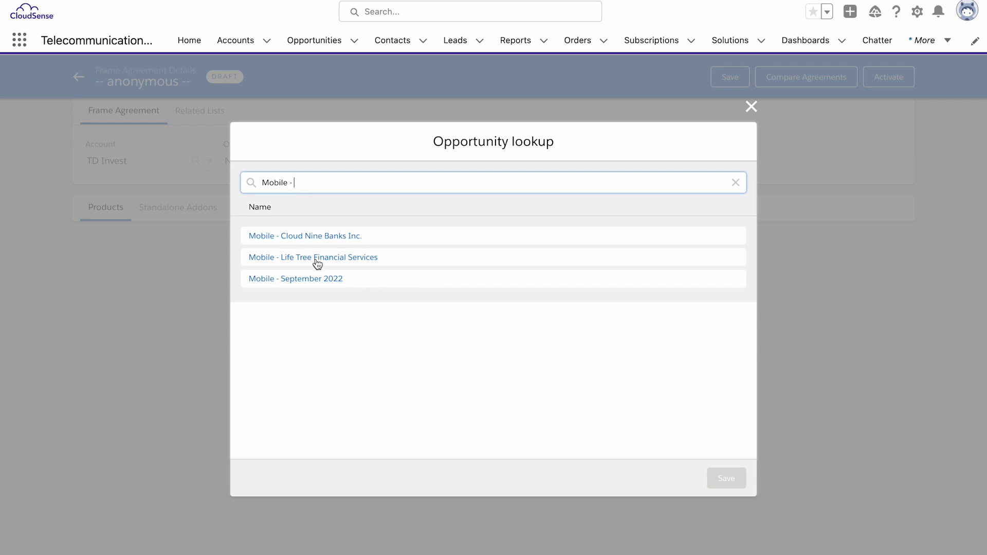
{"action": "left_click", "coordinate": [307, 281]}
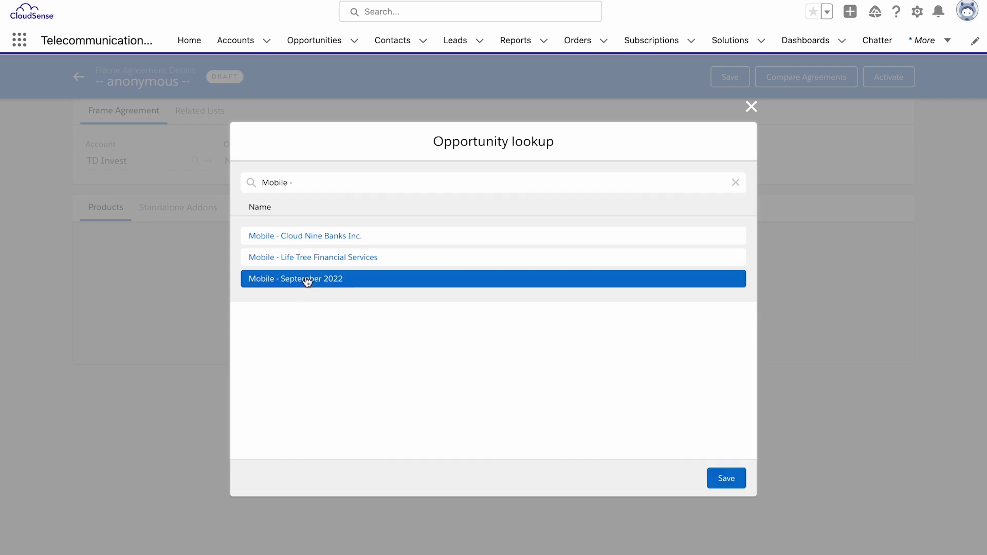
{"action": "left_click", "coordinate": [731, 483]}
Name the agreement "Mobile - FA 2022" and set its start date to 01.09.2022.
{"action": "left_click", "coordinate": [385, 162]}
{"action": "type", "text": "Mobile - FA 2022"}
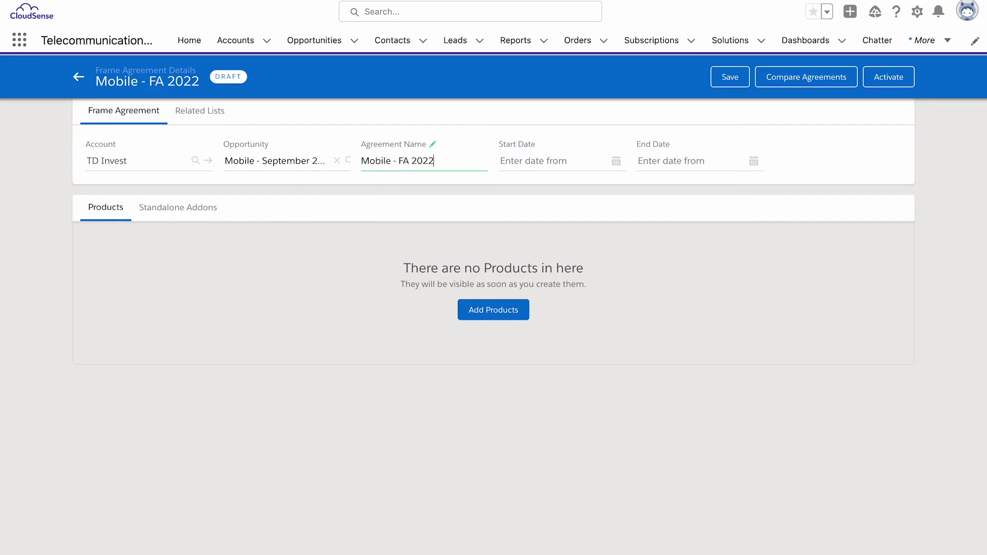
{"action": "left_click", "coordinate": [535, 164]}
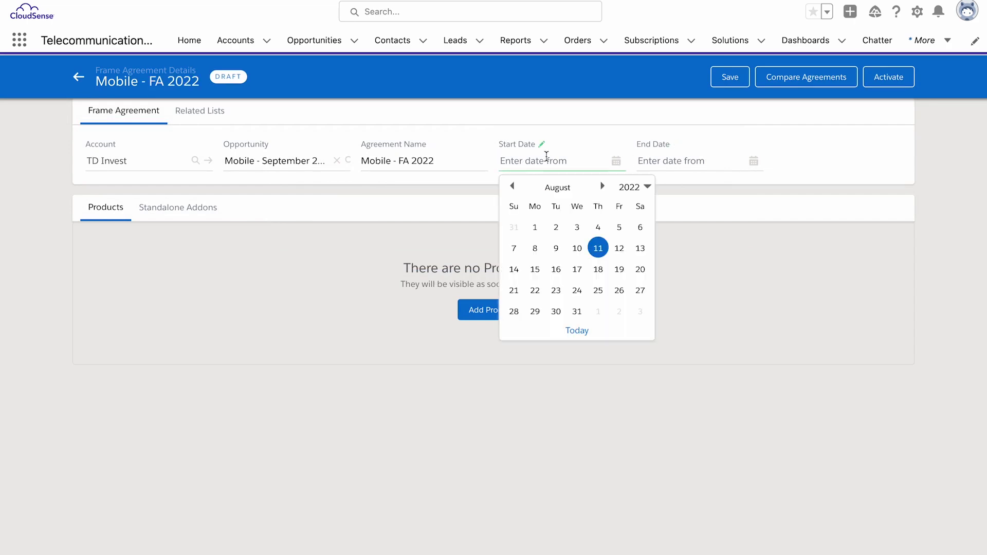
{"action": "left_click", "coordinate": [603, 186]}
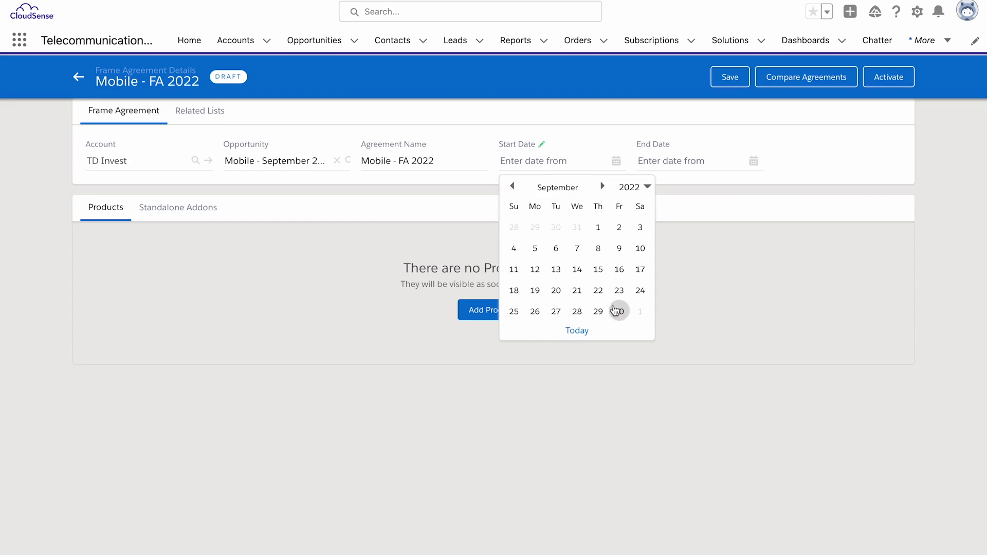
{"action": "left_click", "coordinate": [598, 227]}
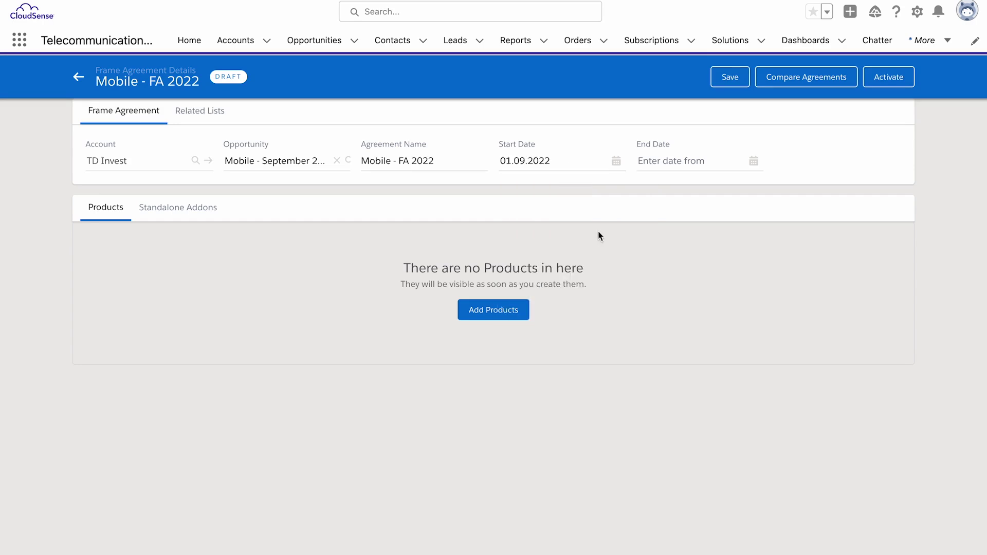
Set the agreement's end date to 01.09.2024 and save the frame agreement.
{"action": "left_click", "coordinate": [655, 162]}
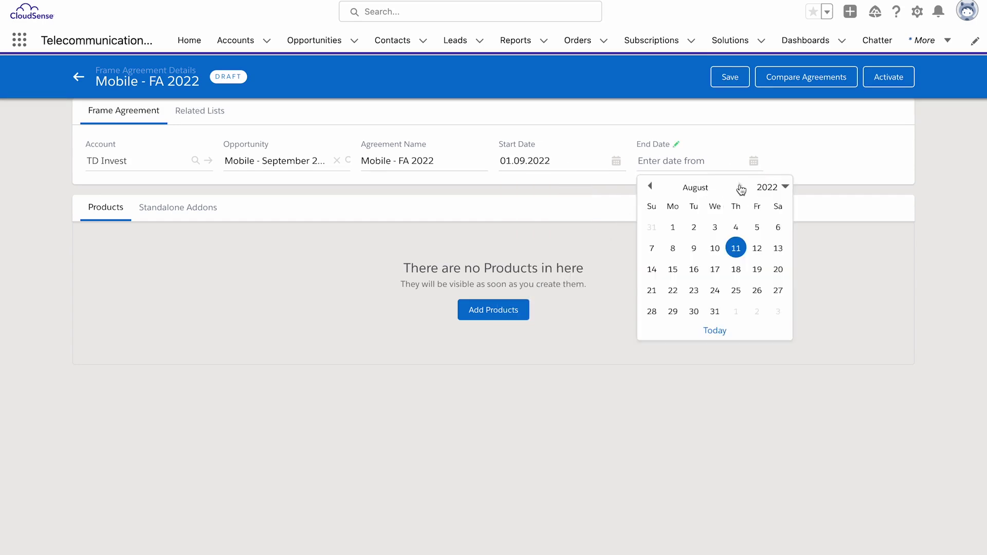
{"action": "left_click", "coordinate": [741, 186]}
{"action": "left_click", "coordinate": [736, 228]}
{"action": "left_click", "coordinate": [699, 161]}
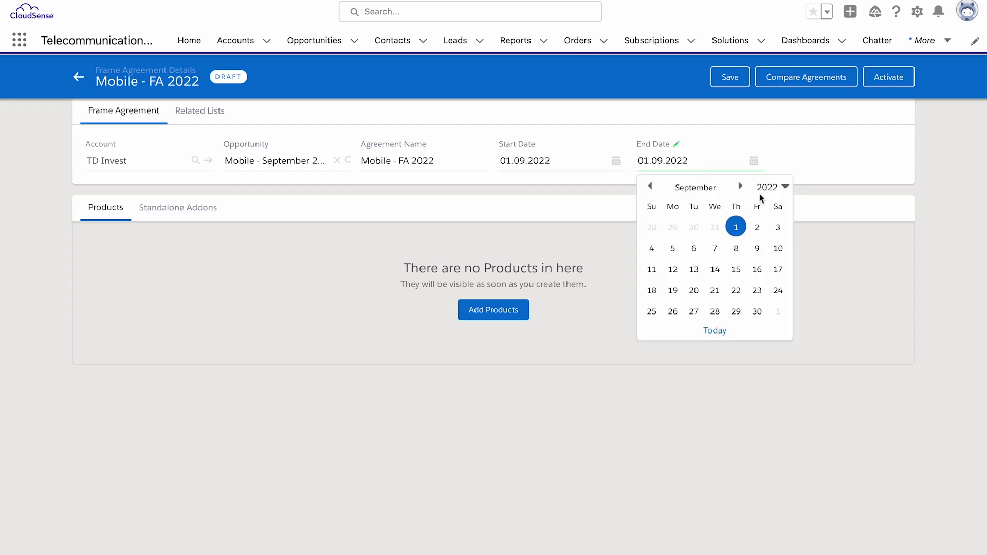
{"action": "left_click", "coordinate": [761, 190]}
{"action": "left_click", "coordinate": [769, 214]}
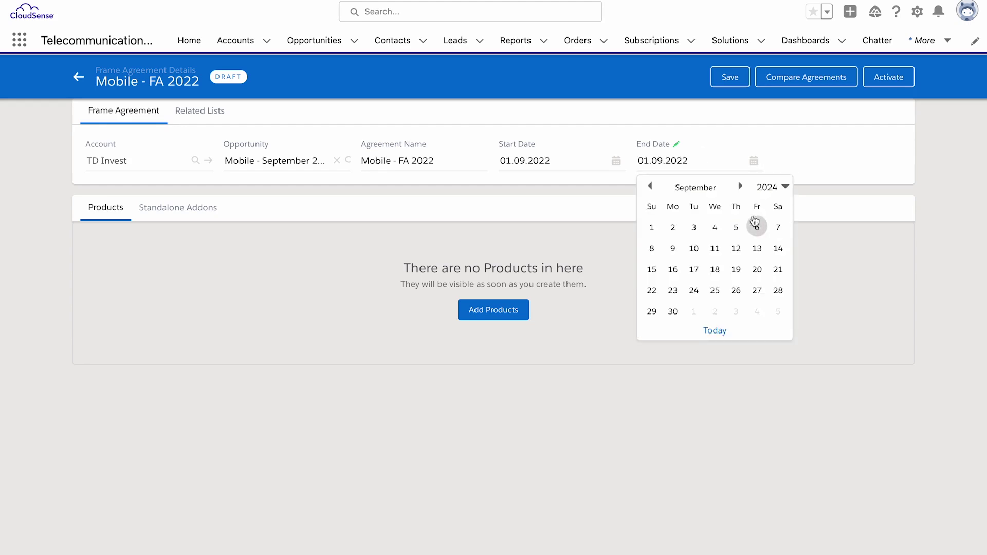
{"action": "left_click", "coordinate": [650, 227]}
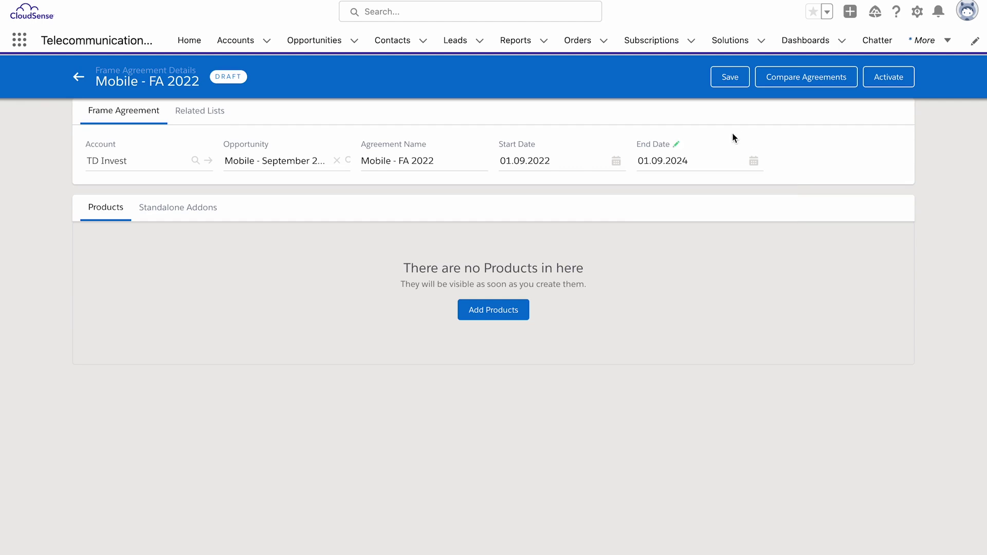
{"action": "left_click", "coordinate": [725, 81]}
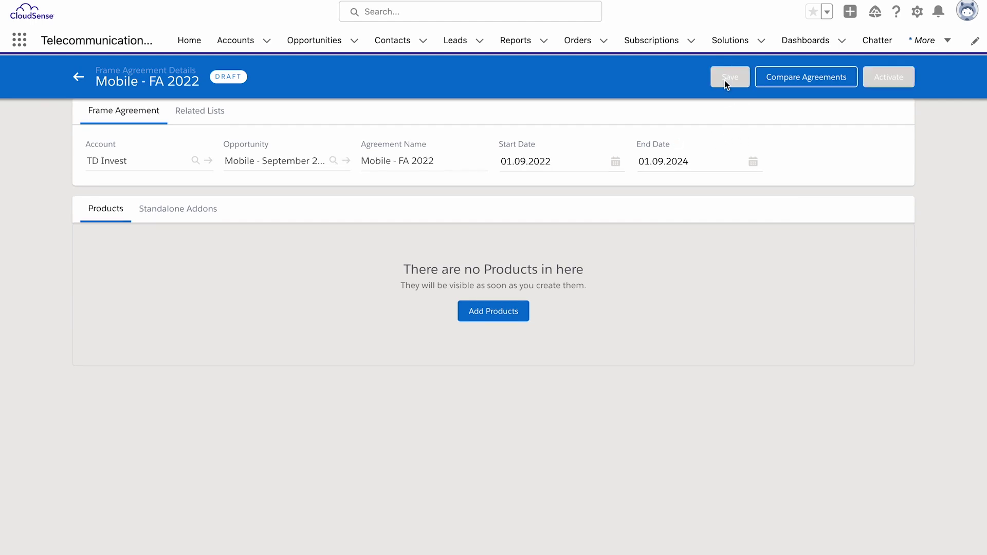
Open product selection for the frame agreement and filter the catalogue to the Mobile Plan product definition.
{"action": "left_click", "coordinate": [498, 313]}
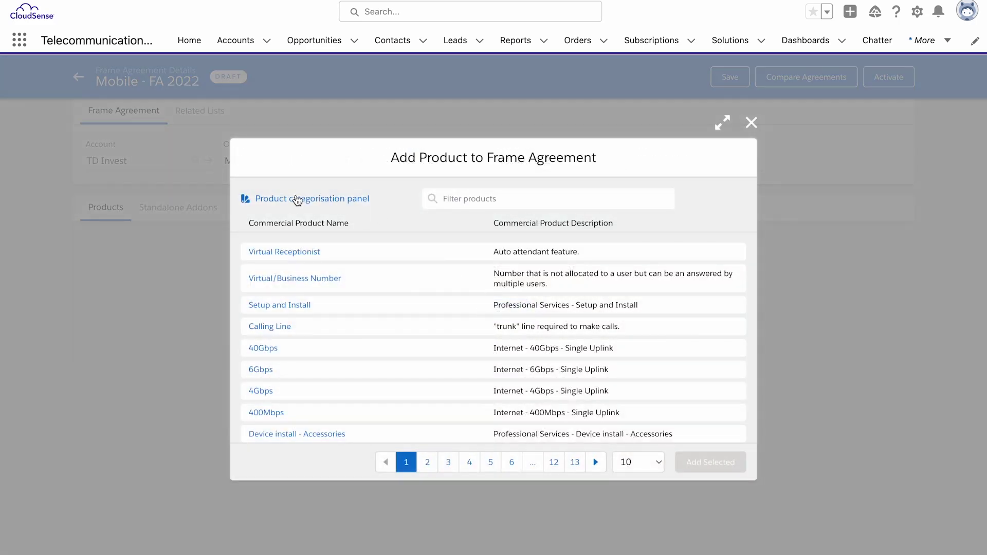
{"action": "scroll", "coordinate": [346, 303], "scroll_direction": "down", "scroll_amount": 2}
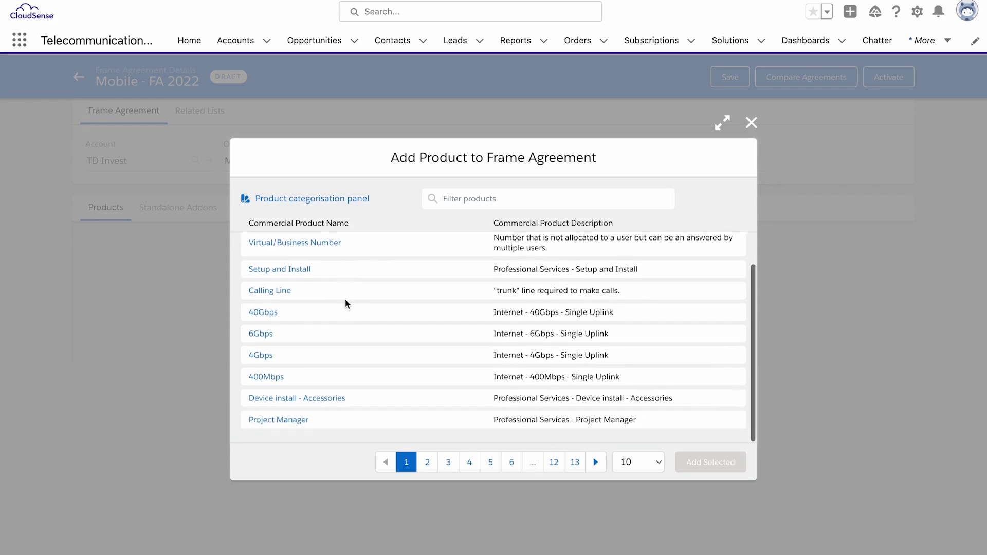
{"action": "scroll", "coordinate": [346, 302], "scroll_direction": "up", "scroll_amount": 2}
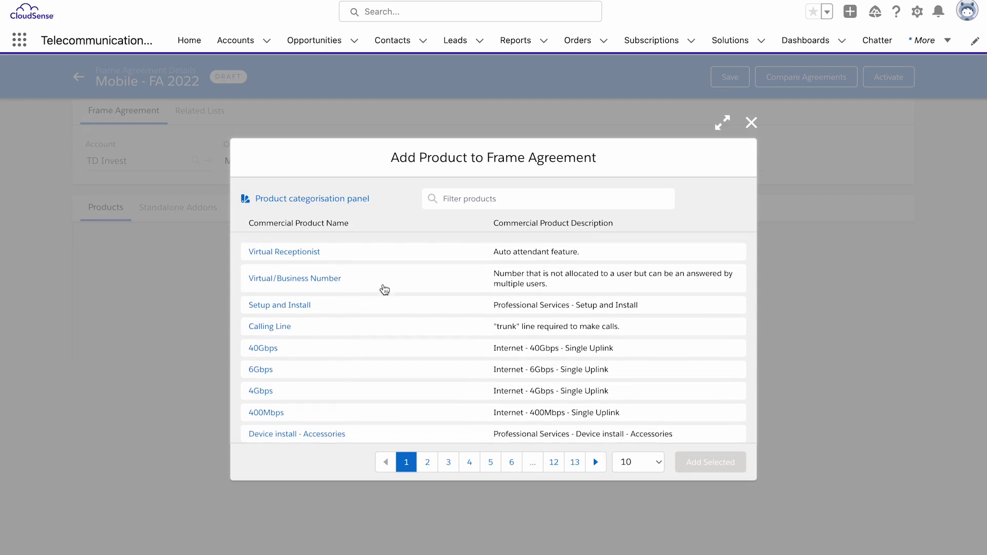
{"action": "left_click", "coordinate": [287, 204]}
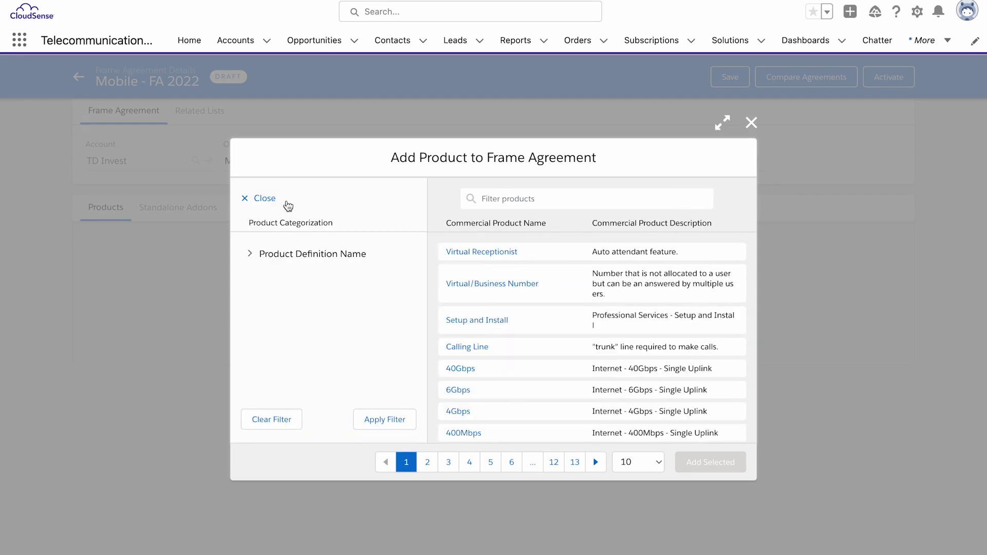
{"action": "left_click", "coordinate": [252, 256]}
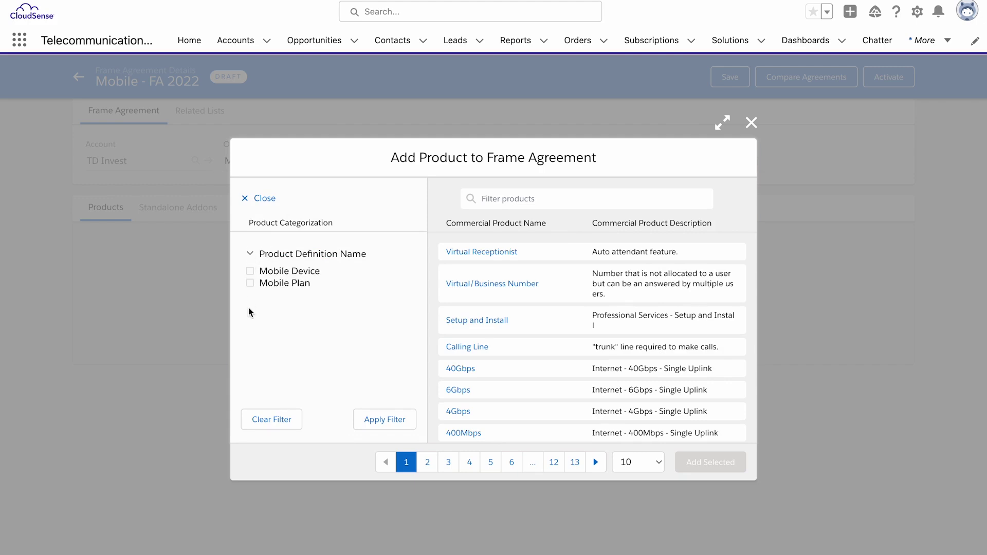
{"action": "left_click", "coordinate": [250, 284]}
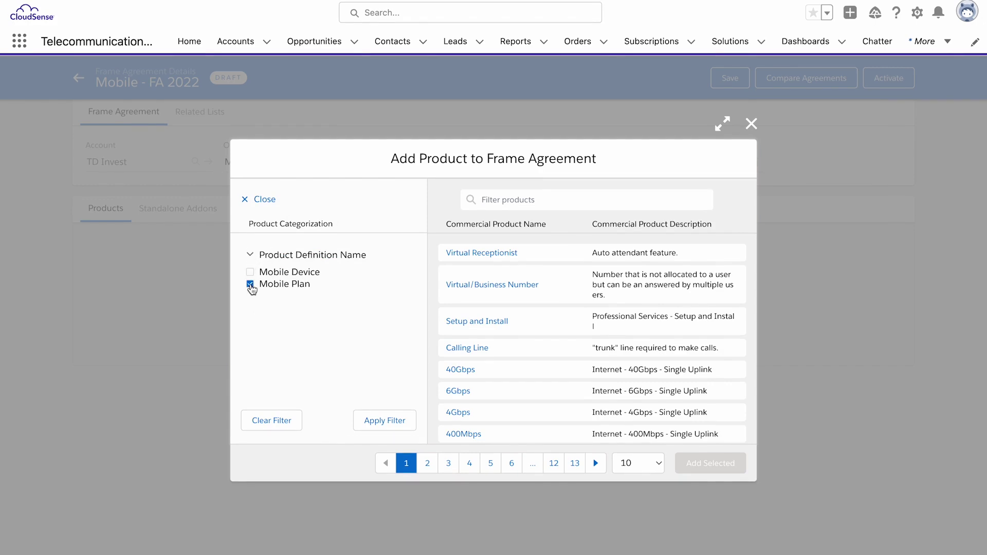
{"action": "left_click", "coordinate": [377, 423]}
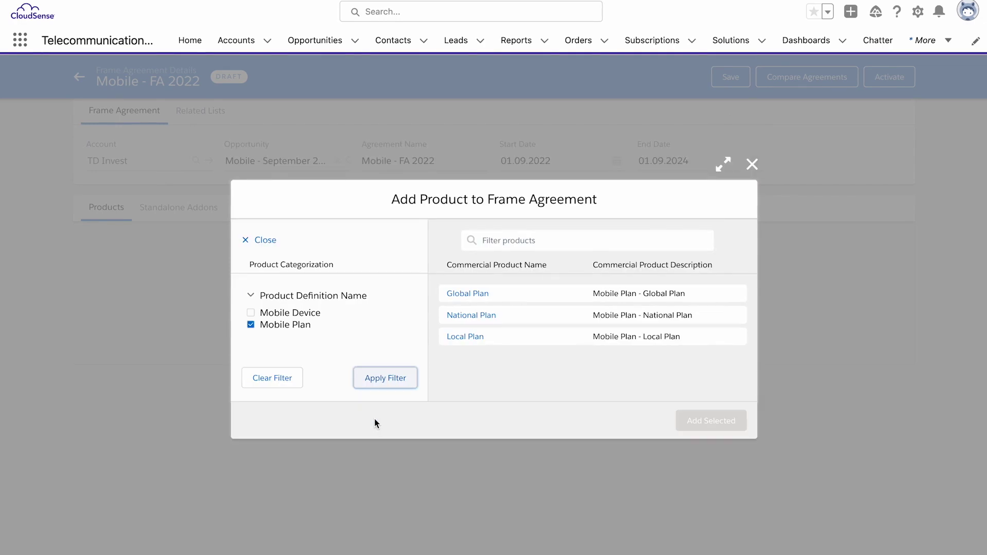
Select Global Plan, National Plan and Local Plan and add them to the frame agreement.
{"action": "left_click", "coordinate": [484, 292]}
{"action": "left_click", "coordinate": [482, 316]}
{"action": "left_click", "coordinate": [483, 339]}
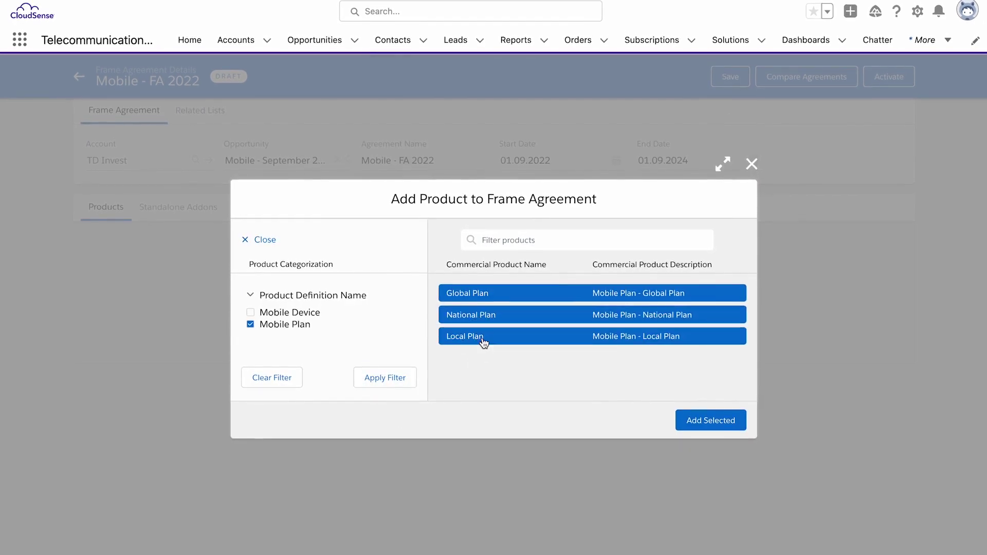
{"action": "left_click", "coordinate": [705, 427]}
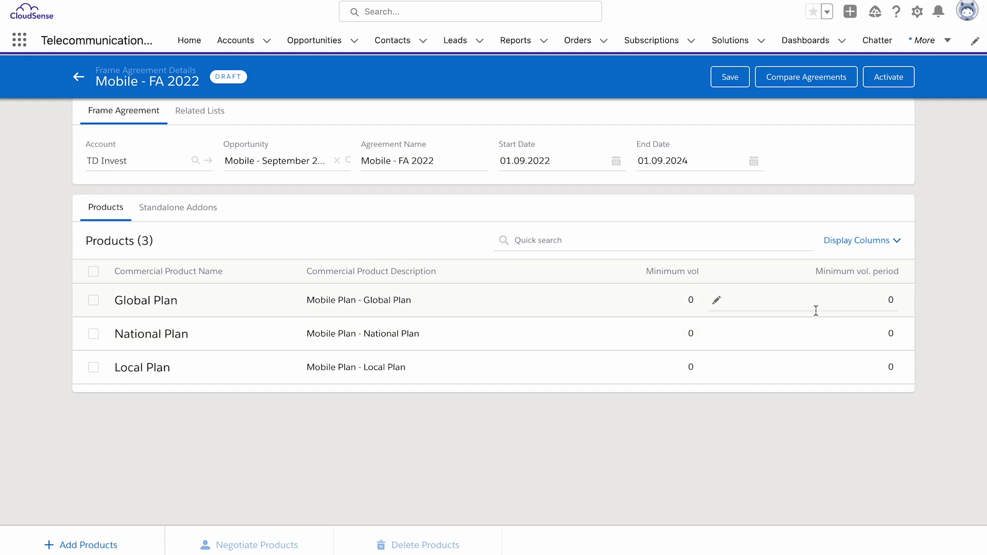
Set Global Plan's minimum volume to 100 and its minimum volume period to 36.
{"action": "left_click", "coordinate": [679, 302]}
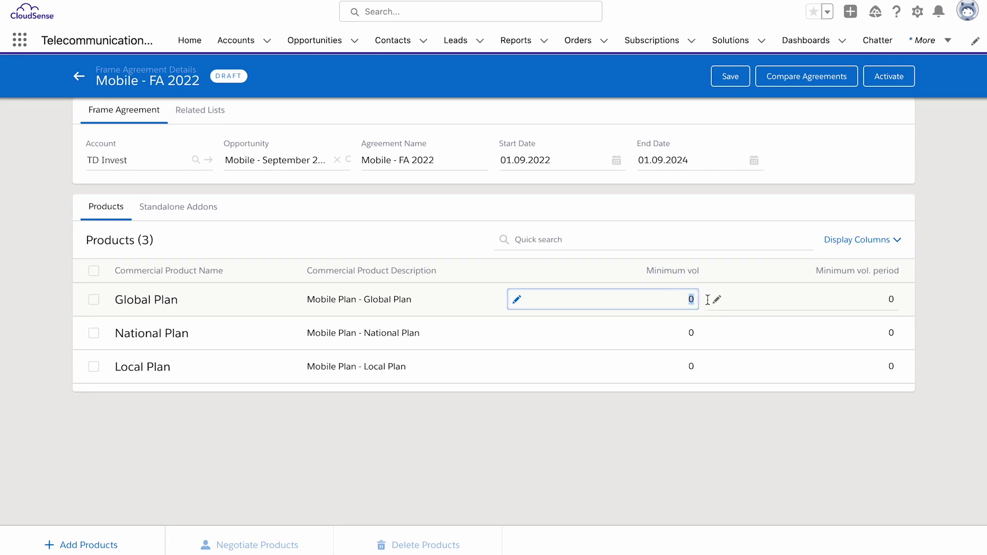
{"action": "type", "text": "100"}
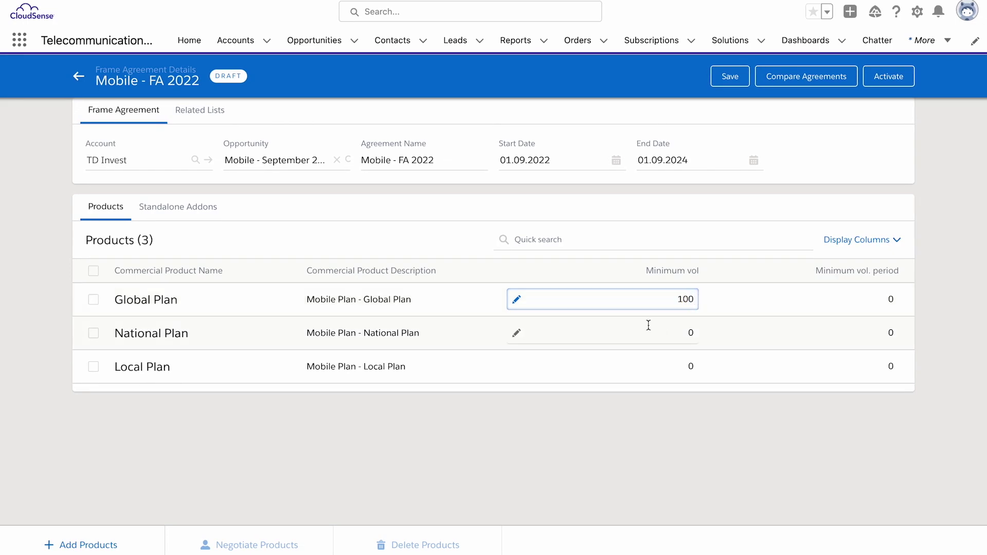
{"action": "left_click", "coordinate": [862, 300]}
{"action": "double_click", "coordinate": [895, 299]}
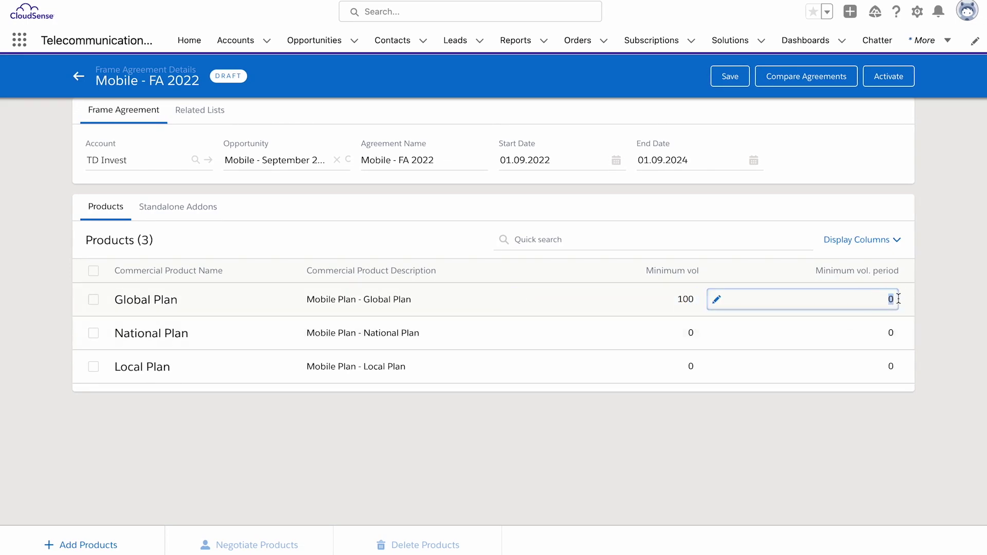
{"action": "type", "text": "36"}
Set National Plan's minimum volume to 50 and its minimum volume period to 36.
{"action": "left_click", "coordinate": [663, 330]}
{"action": "double_click", "coordinate": [633, 340]}
{"action": "type", "text": "50"}
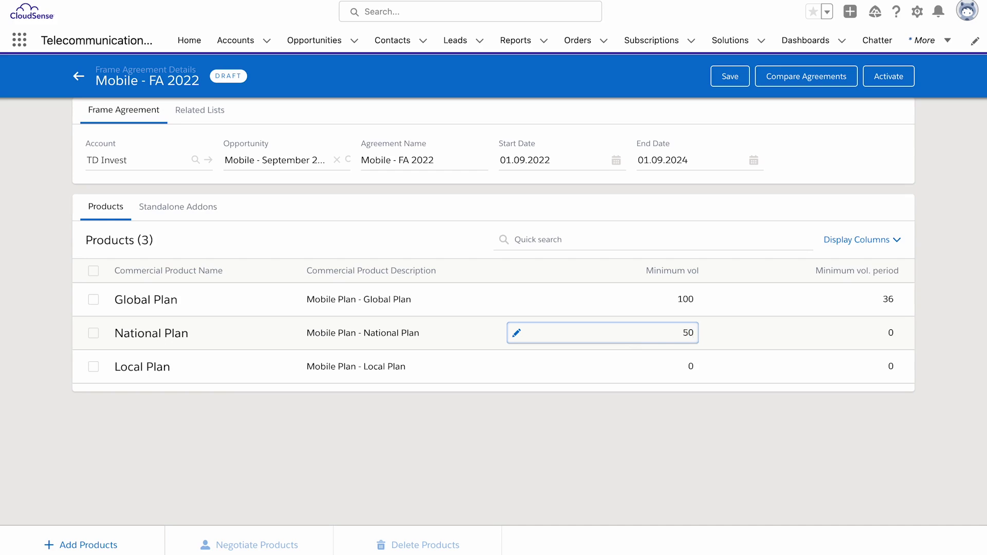
{"action": "left_click", "coordinate": [850, 324]}
{"action": "left_click", "coordinate": [888, 331]}
{"action": "double_click", "coordinate": [889, 333]}
{"action": "type", "text": "36"}
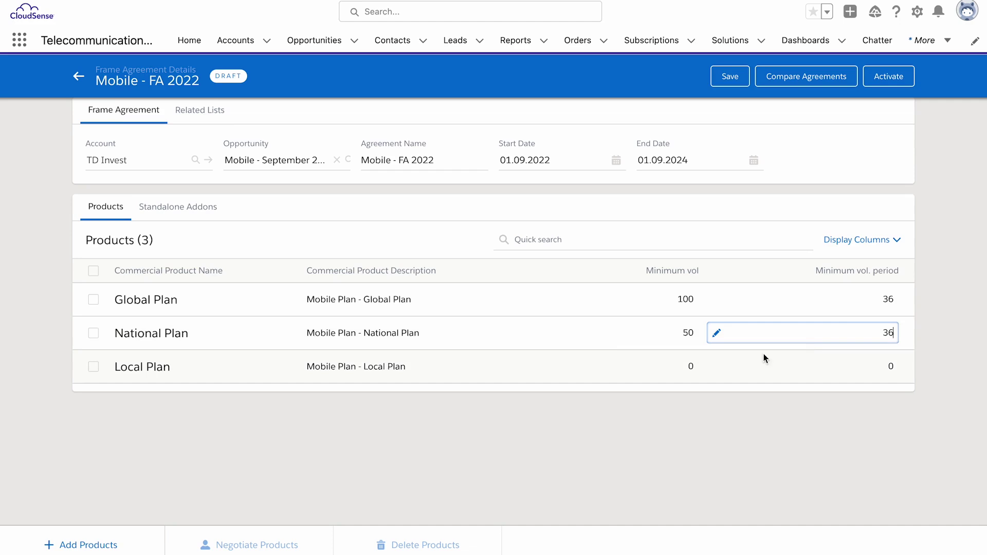
{"action": "left_click", "coordinate": [628, 365]}
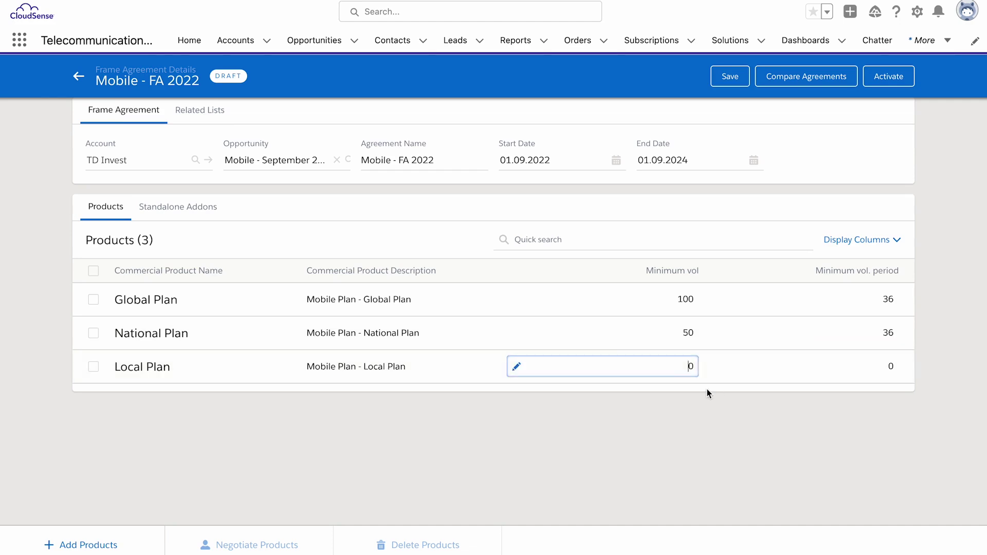
In Global Plan's product charges, apply a negotiated recurring discount of -20 and change it to -40.
{"action": "left_click", "coordinate": [153, 306]}
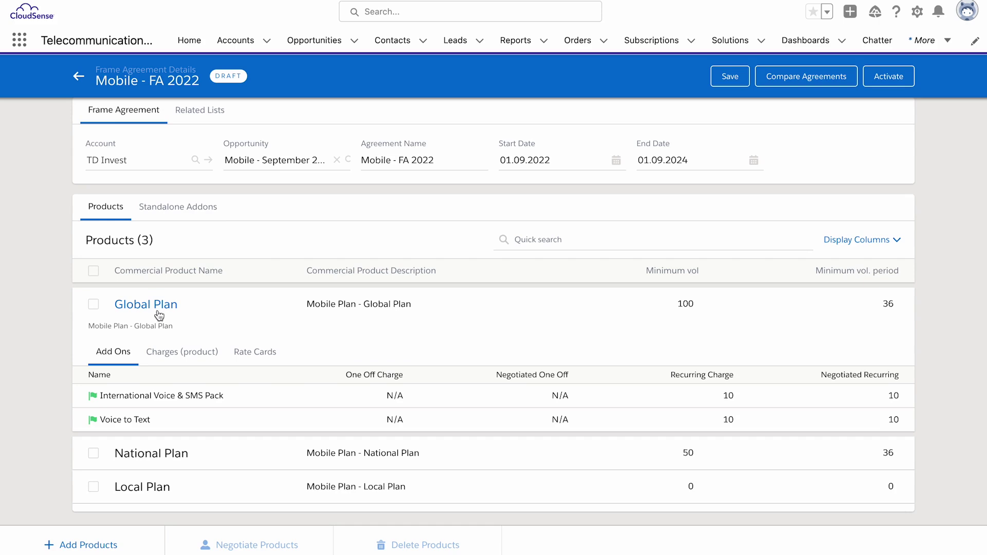
{"action": "left_click", "coordinate": [171, 355]}
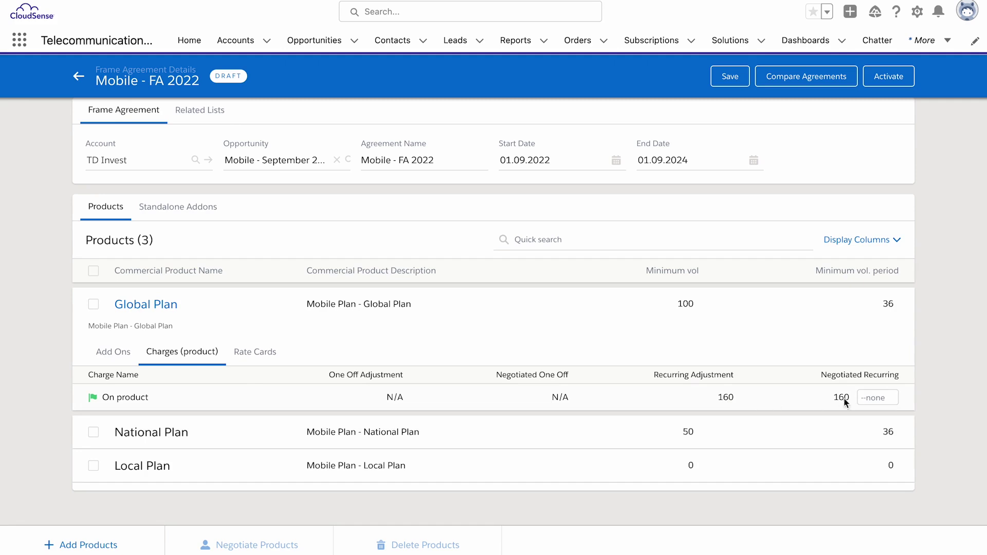
{"action": "left_click", "coordinate": [895, 401]}
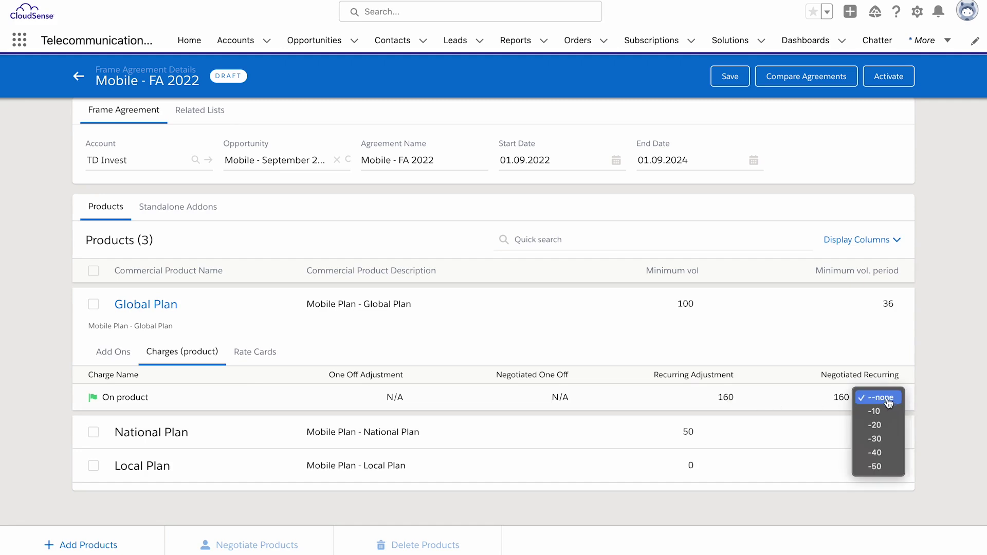
{"action": "left_click", "coordinate": [881, 427]}
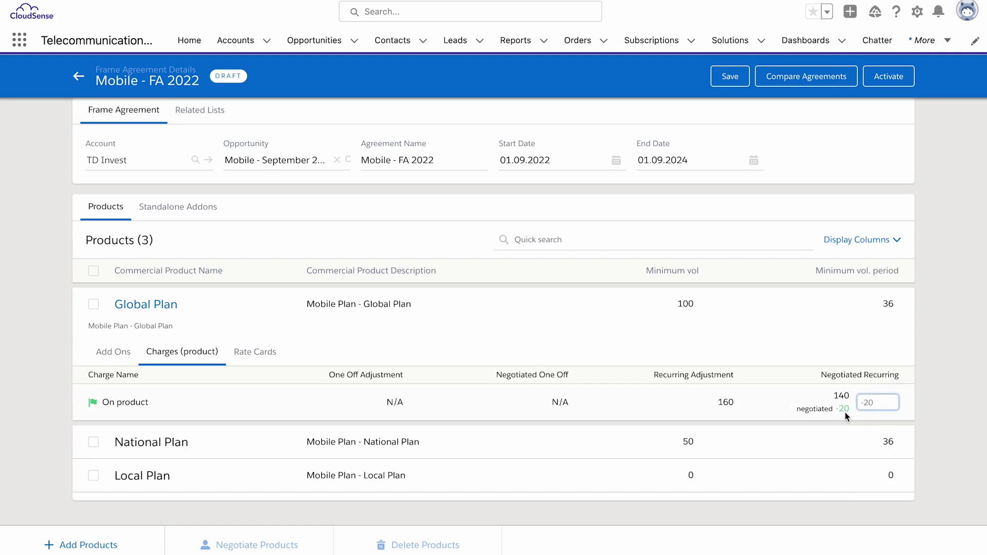
{"action": "left_click", "coordinate": [879, 404]}
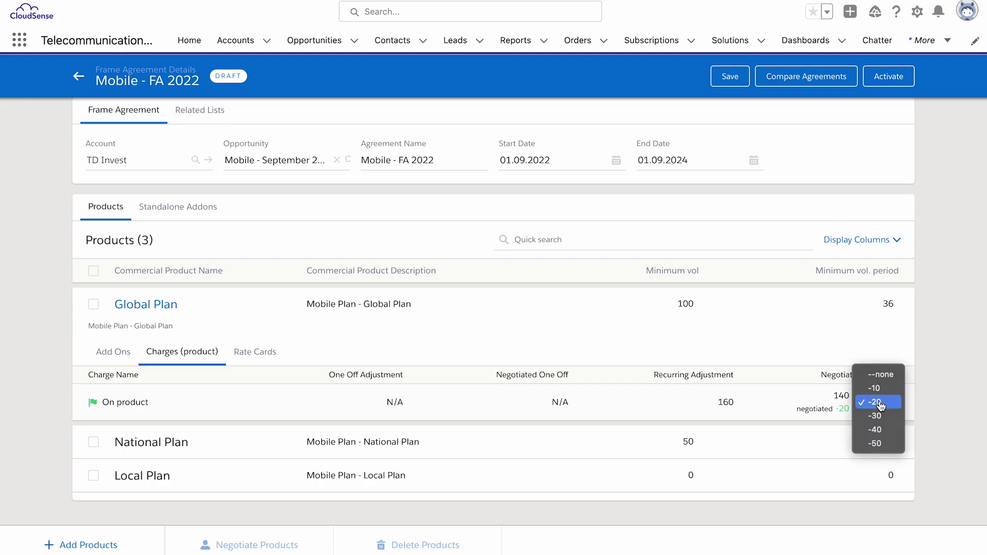
{"action": "left_click", "coordinate": [881, 433]}
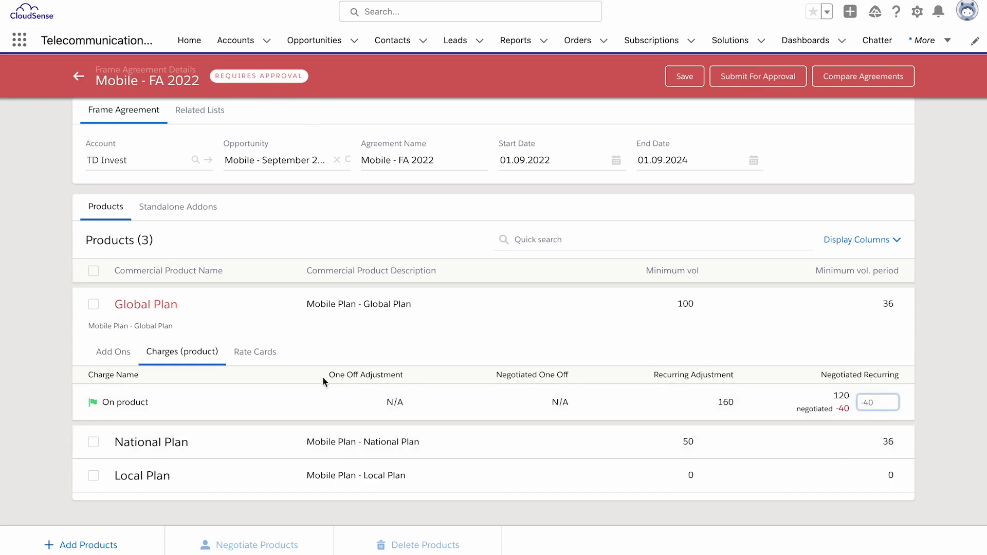
In Global Plan's rate cards, set the negotiated value for World (Zone 1) international calls to 0,5.
{"action": "left_click", "coordinate": [274, 355]}
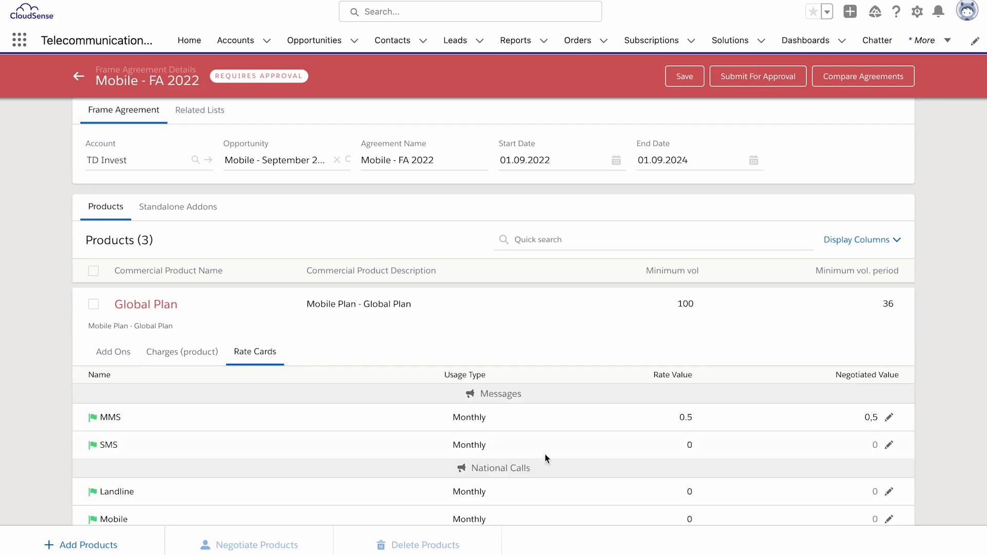
{"action": "scroll", "coordinate": [663, 468], "scroll_direction": "down", "scroll_amount": 1}
{"action": "scroll", "coordinate": [668, 466], "scroll_direction": "down", "scroll_amount": 3}
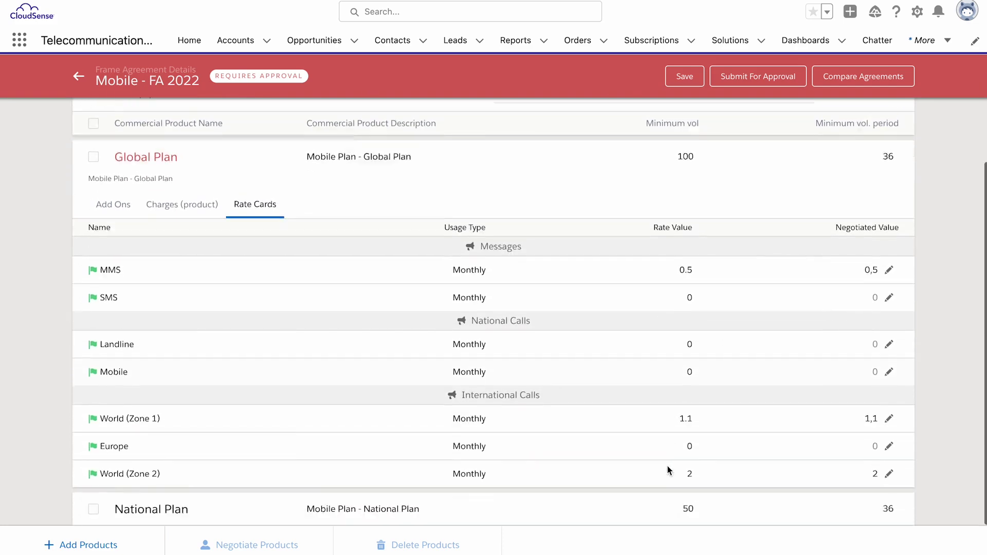
{"action": "left_click", "coordinate": [855, 366]}
{"action": "double_click", "coordinate": [871, 366]}
{"action": "type", "text": "0"}
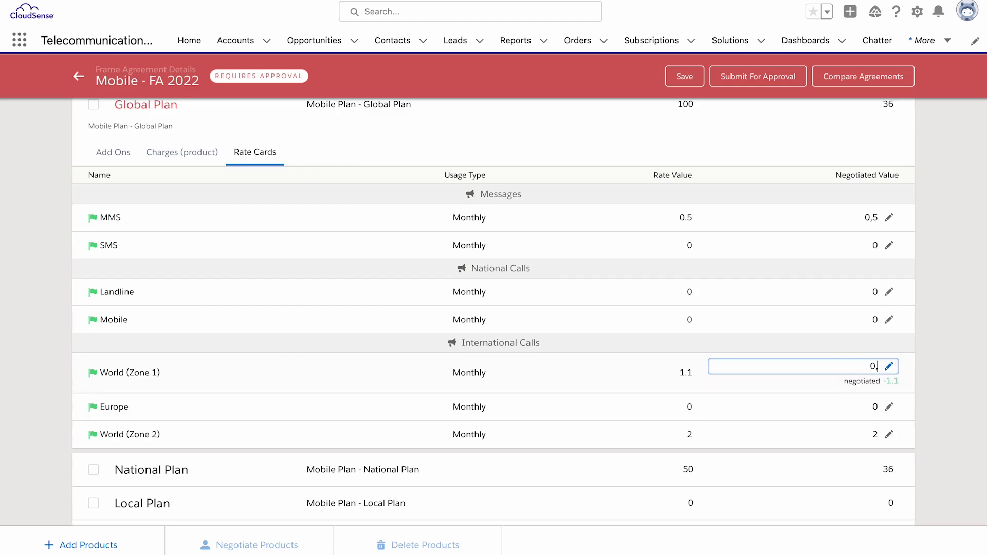
{"action": "left_click", "coordinate": [925, 368]}
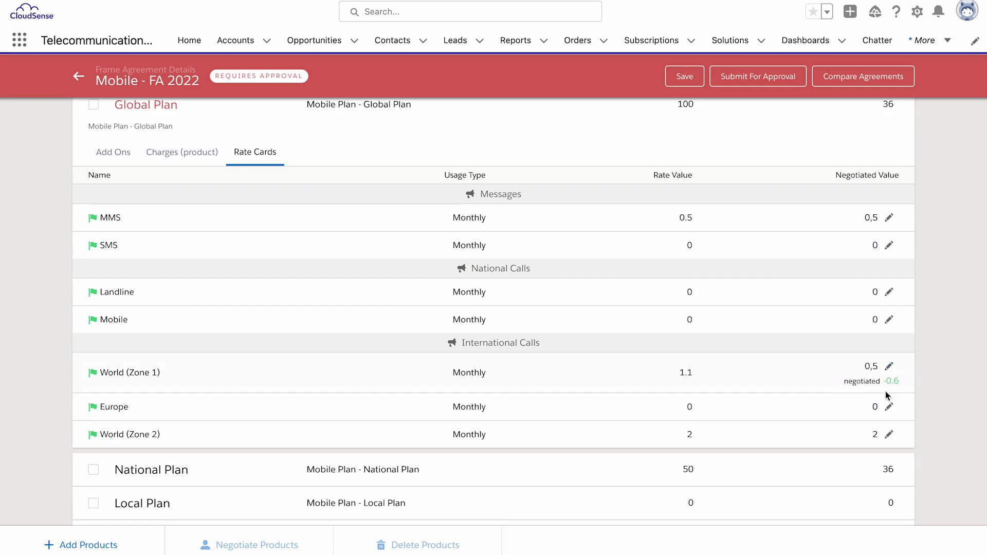
Expand National Plan's product charges and apply a negotiated recurring discount of -14%.
{"action": "scroll", "coordinate": [619, 406], "scroll_direction": "down", "scroll_amount": 1}
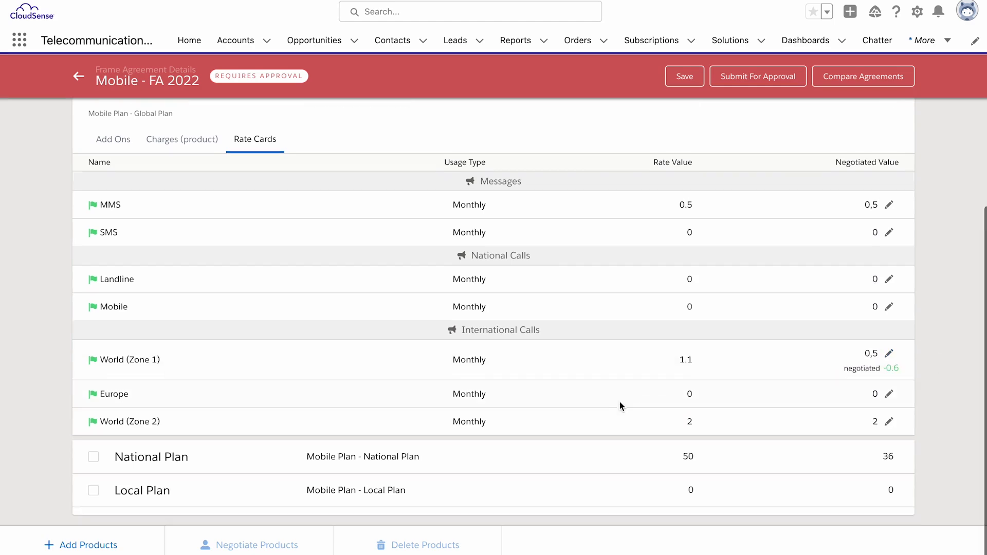
{"action": "left_click", "coordinate": [179, 464]}
{"action": "scroll", "coordinate": [339, 471], "scroll_direction": "down", "scroll_amount": 2}
{"action": "left_click", "coordinate": [181, 394]}
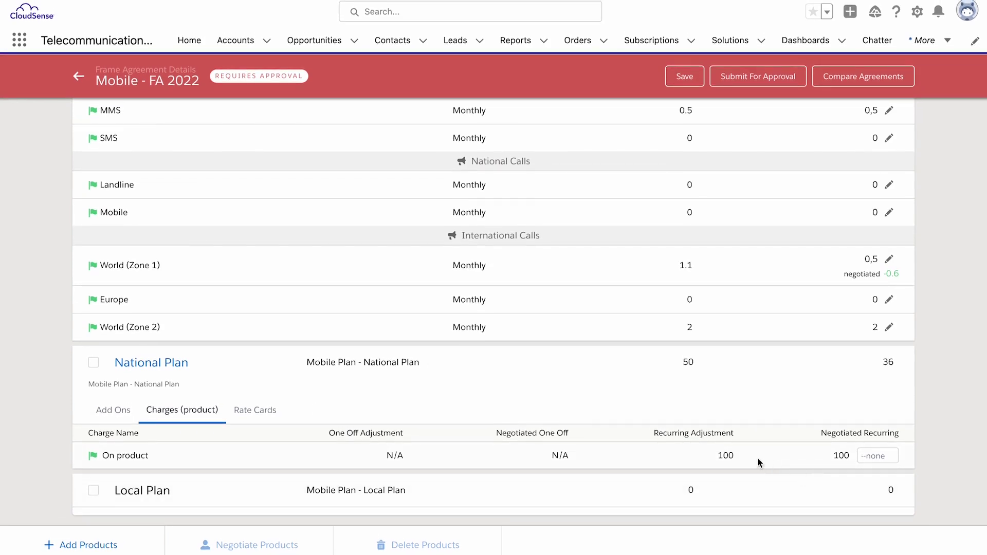
{"action": "left_click", "coordinate": [877, 456]}
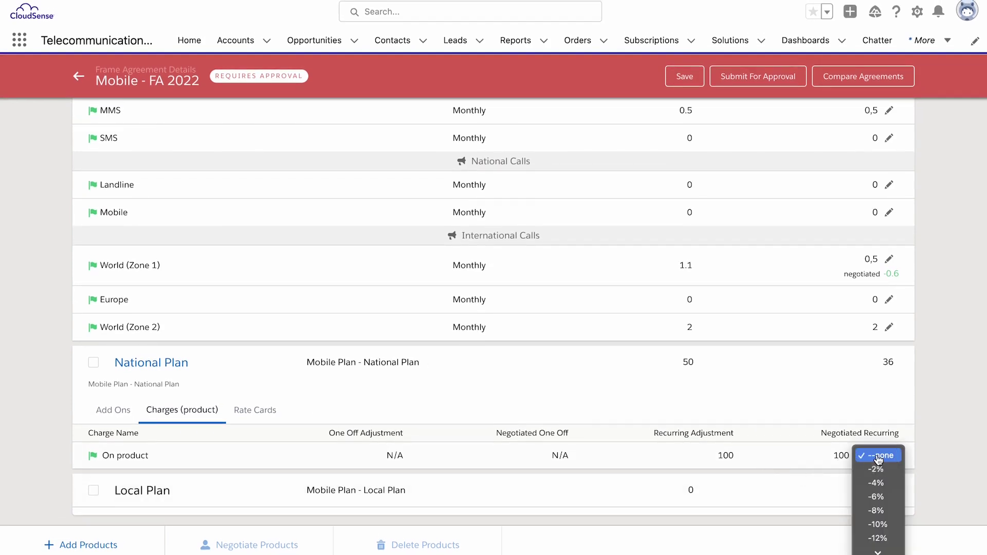
{"action": "left_click", "coordinate": [879, 525]}
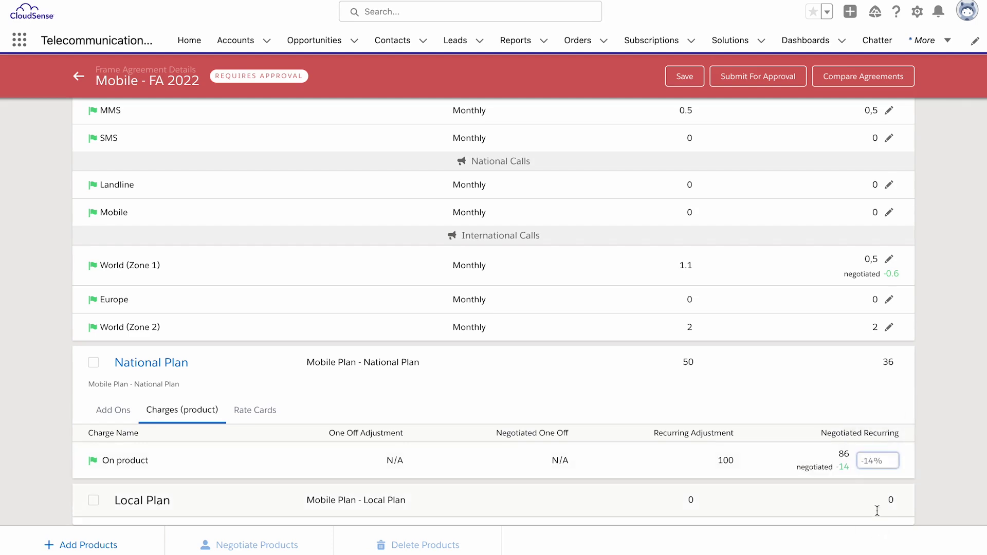
{"action": "scroll", "coordinate": [869, 492], "scroll_direction": "down", "scroll_amount": 1}
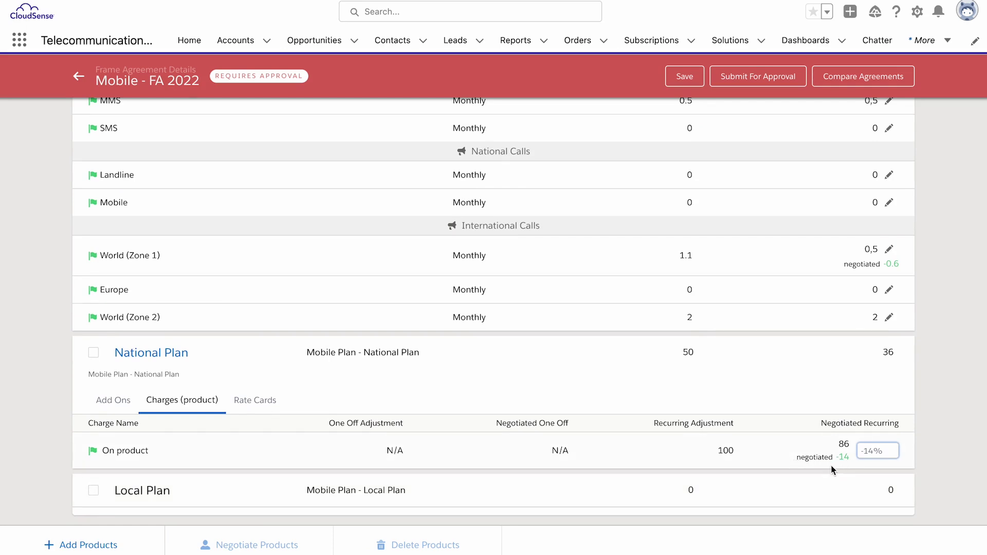
Save the frame agreement and submit it for approval.
{"action": "scroll", "coordinate": [718, 435], "scroll_direction": "up", "scroll_amount": 6}
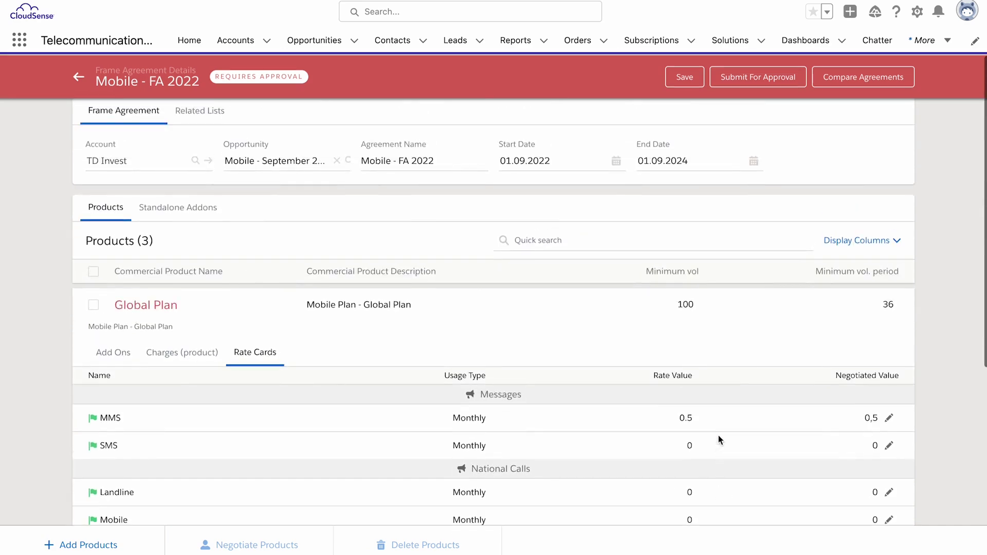
{"action": "left_click", "coordinate": [680, 80]}
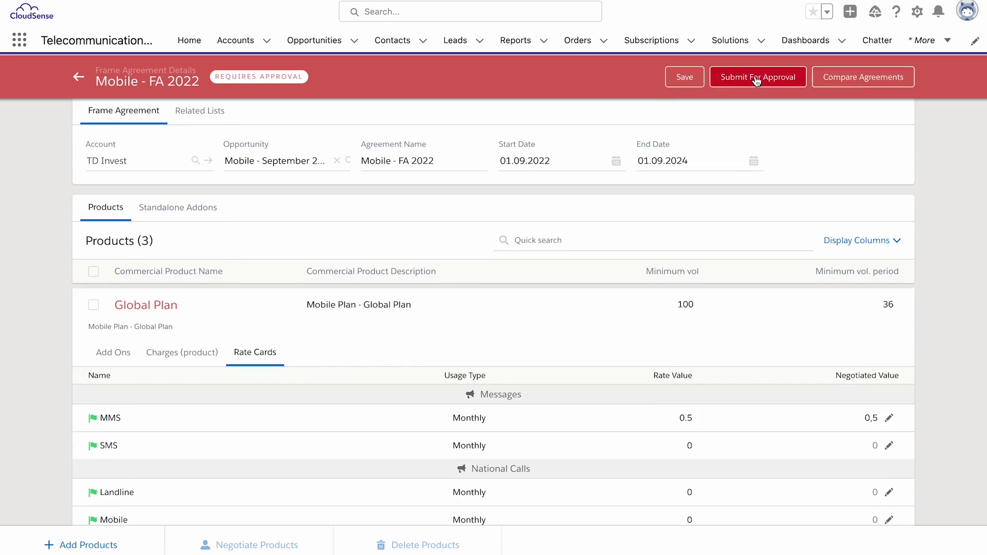
{"action": "left_click", "coordinate": [757, 79]}
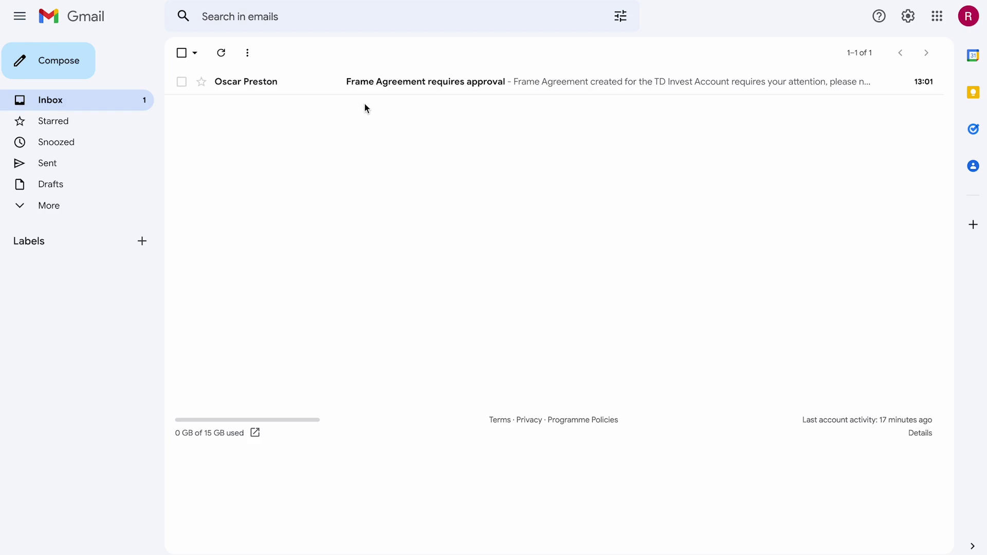
Open the "Frame Agreement requires approval" email and follow its link to the Mobile - FA 2022 approval page.
{"action": "left_click", "coordinate": [443, 82]}
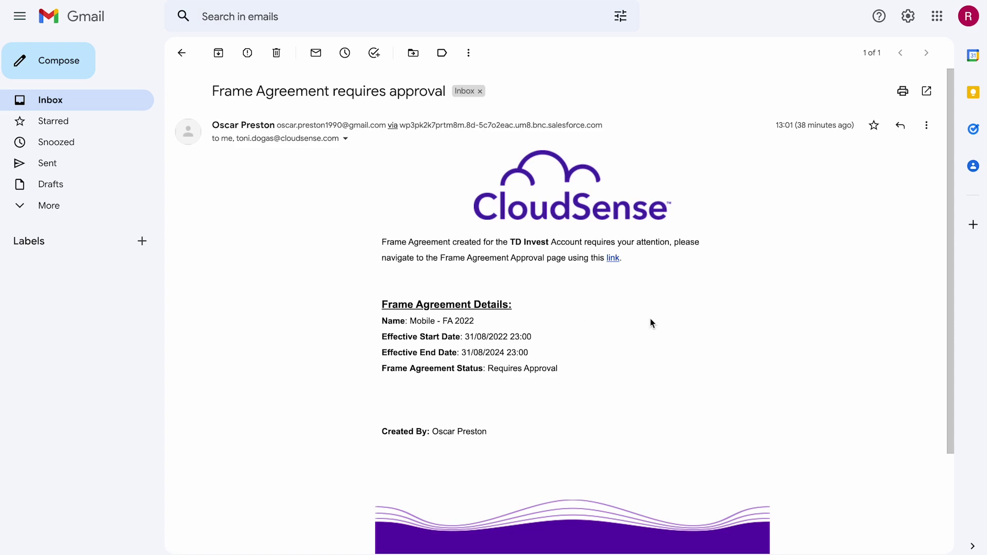
{"action": "scroll", "coordinate": [651, 319], "scroll_direction": "down", "scroll_amount": 1}
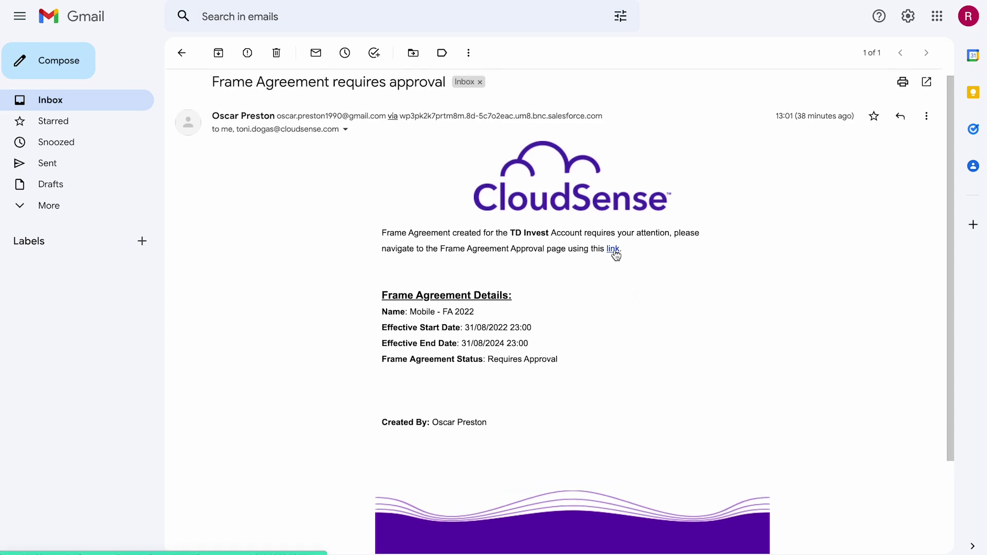
{"action": "left_click", "coordinate": [615, 250]}
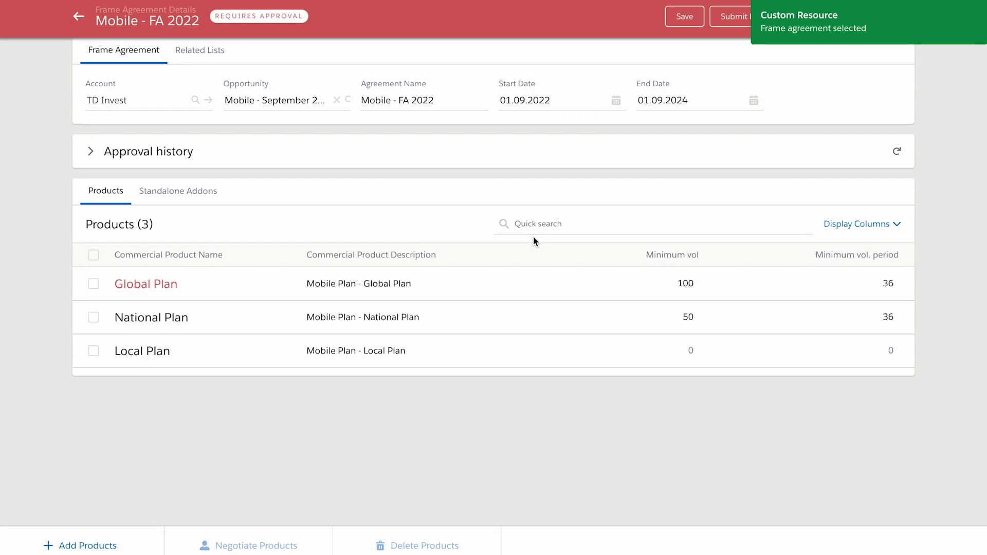
Review Global Plan's add-ons and product charges, and expand National Plan to check its add-ons.
{"action": "left_click", "coordinate": [158, 291]}
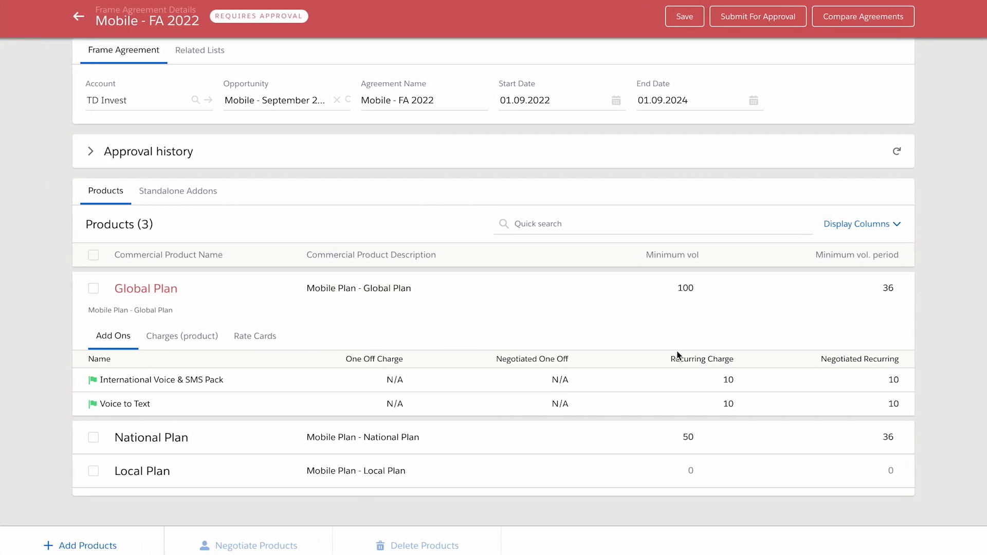
{"action": "left_click", "coordinate": [212, 336]}
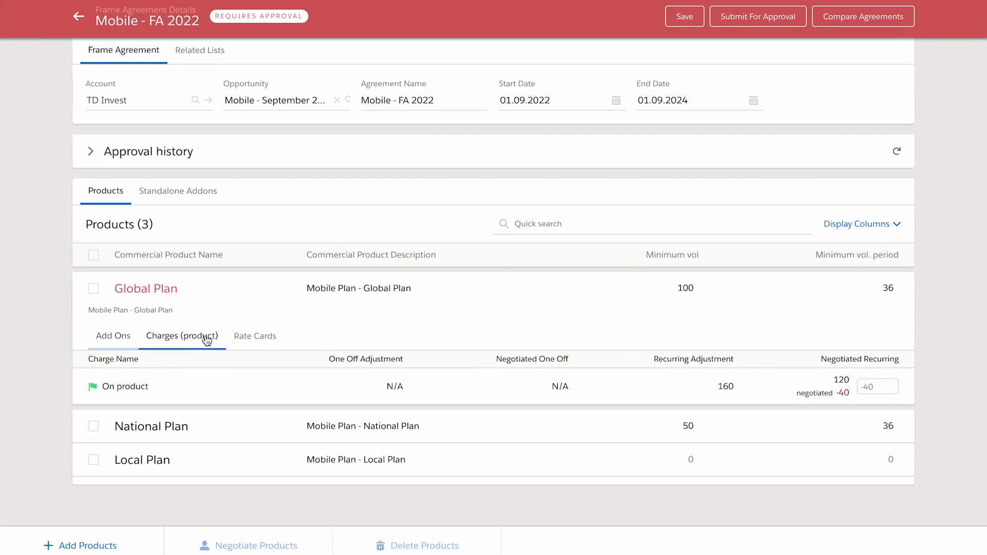
{"action": "left_click", "coordinate": [136, 429]}
{"action": "scroll", "coordinate": [236, 433], "scroll_direction": "down", "scroll_amount": 1}
{"action": "scroll", "coordinate": [236, 434], "scroll_direction": "up", "scroll_amount": 1}
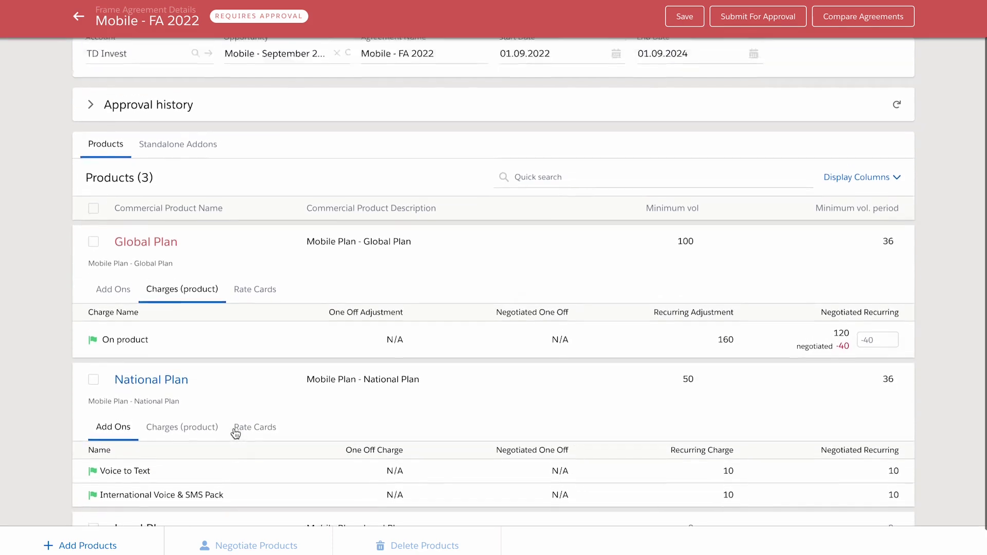
Approve the frame agreement from its approval history with the comment "Customer must sign in the next 10 days to meet this months numbers".
{"action": "left_click", "coordinate": [91, 154]}
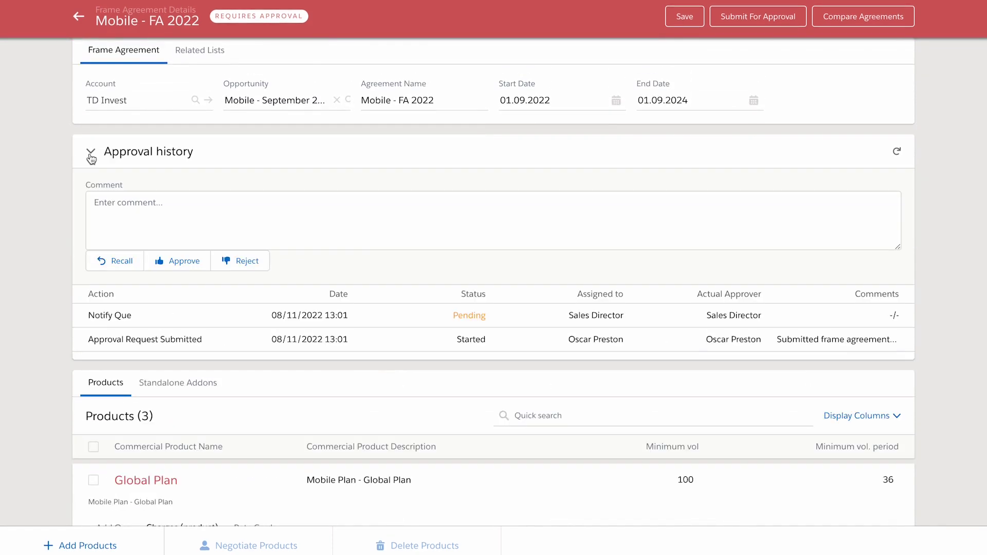
{"action": "left_click", "coordinate": [162, 216]}
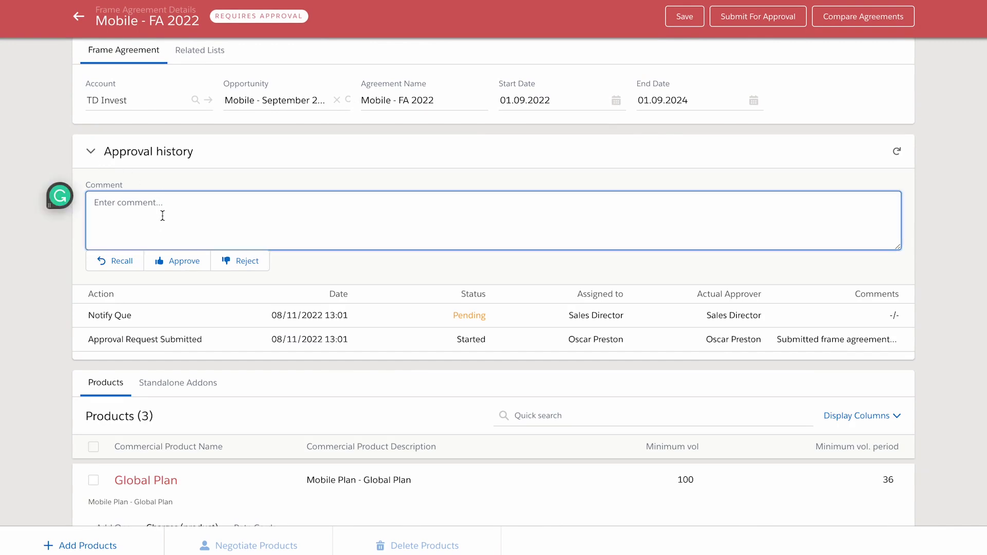
{"action": "type", "text": "Customer must sign in the next 10 days to meet this months numbers"}
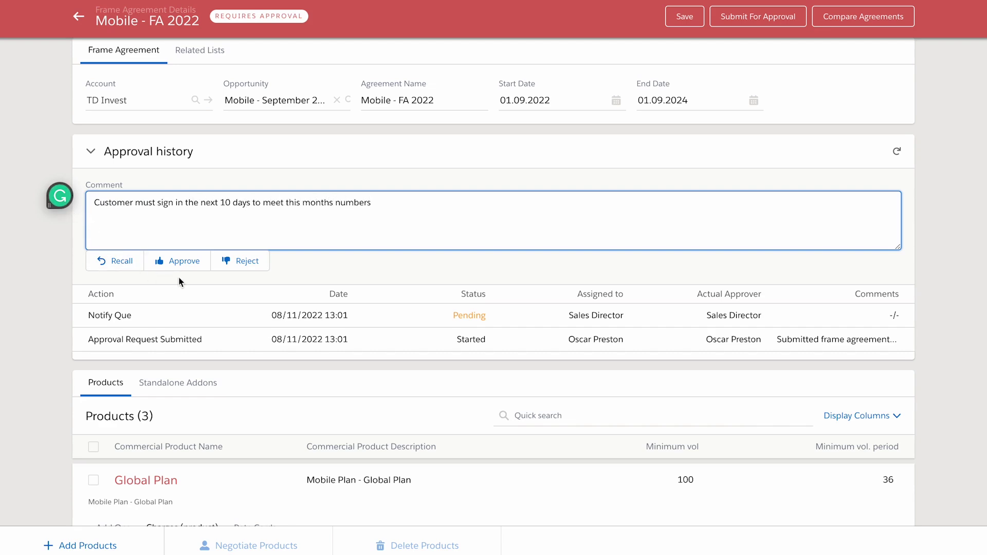
{"action": "left_click", "coordinate": [183, 264]}
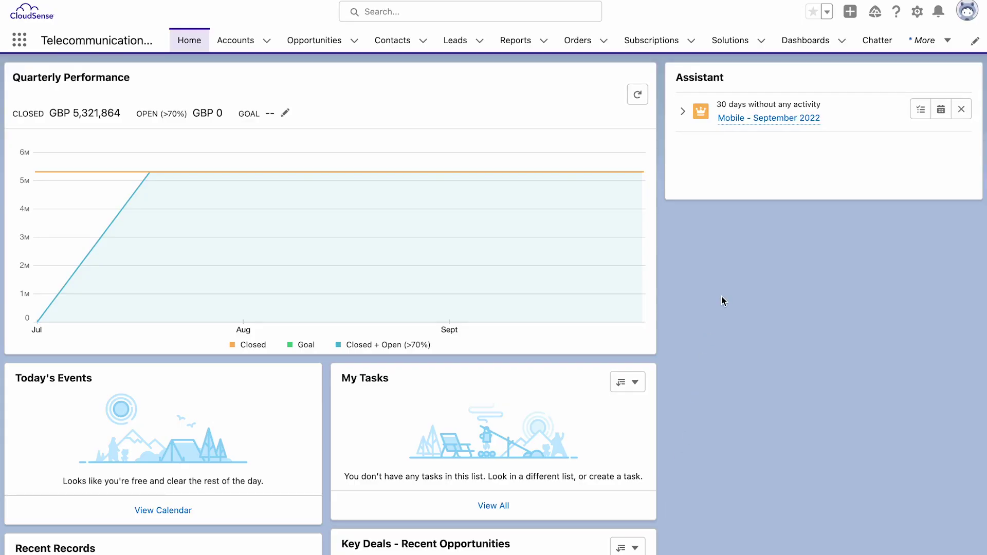
From the Mobile - September 2022 opportunity, open the Mobile - FA 2022 frame agreement and examine its approval history.
{"action": "left_click", "coordinate": [742, 118]}
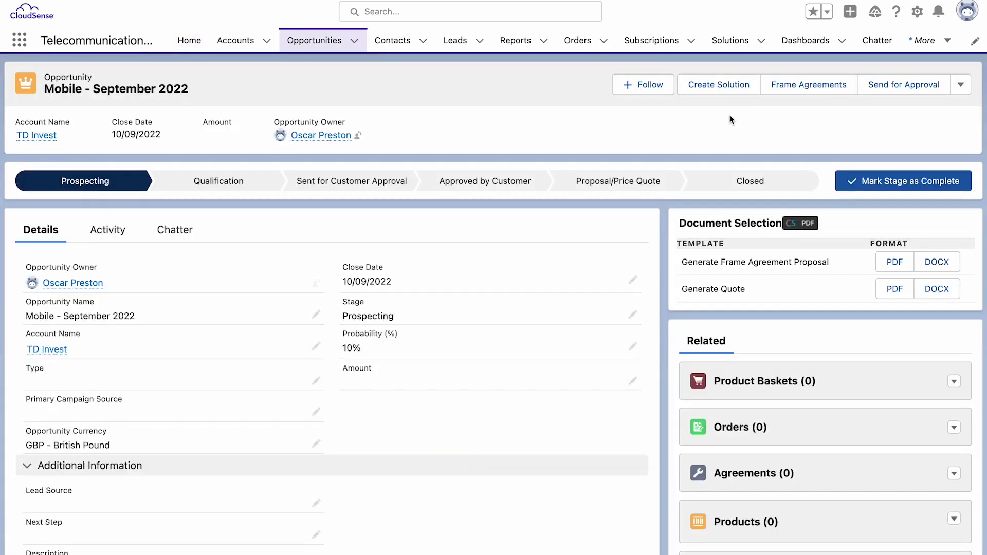
{"action": "left_click", "coordinate": [803, 88]}
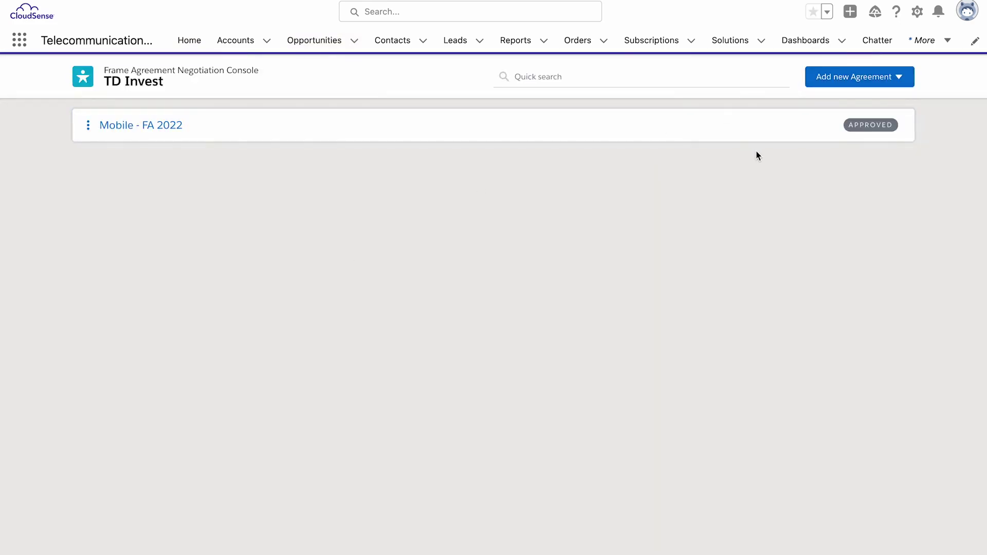
{"action": "left_click", "coordinate": [149, 130]}
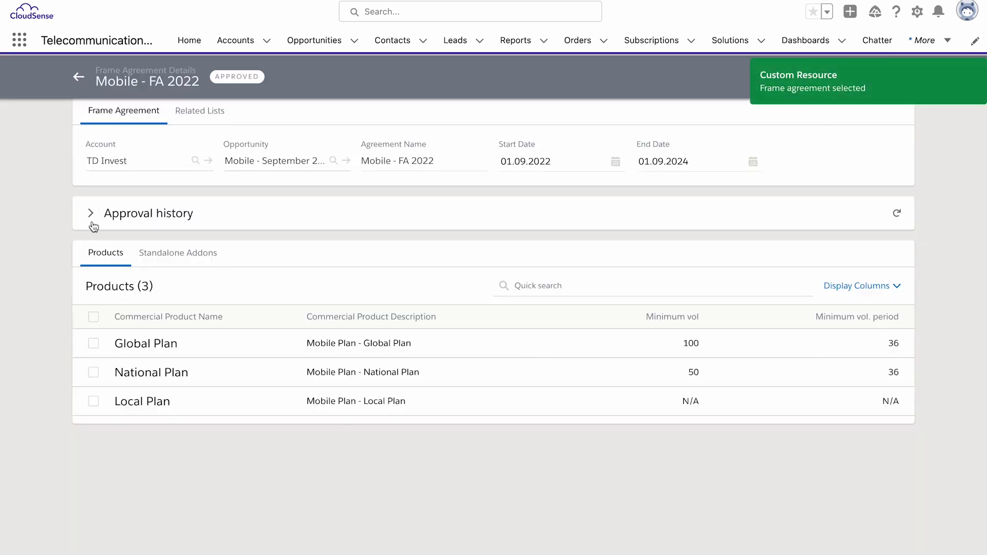
{"action": "left_click", "coordinate": [91, 220]}
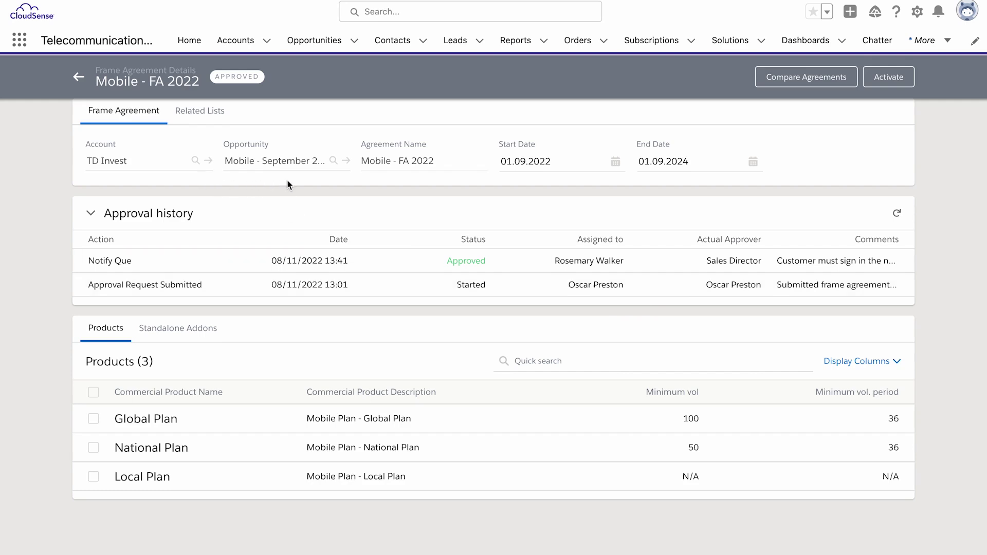
Return to the linked opportunity, generate the Frame Agreement Proposal as a PDF, and review its charges, rate cards and terms in the preview.
{"action": "left_click", "coordinate": [346, 161]}
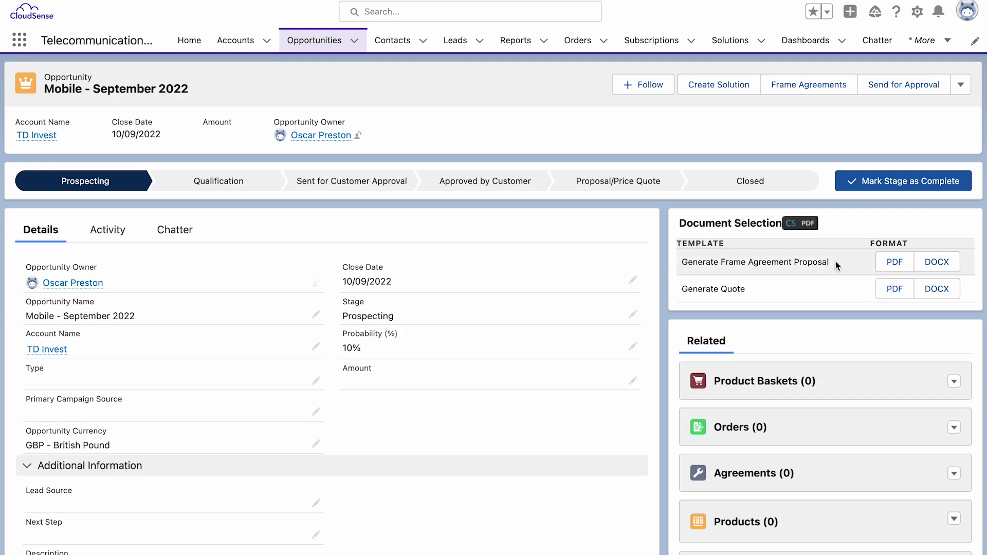
{"action": "left_click", "coordinate": [885, 263]}
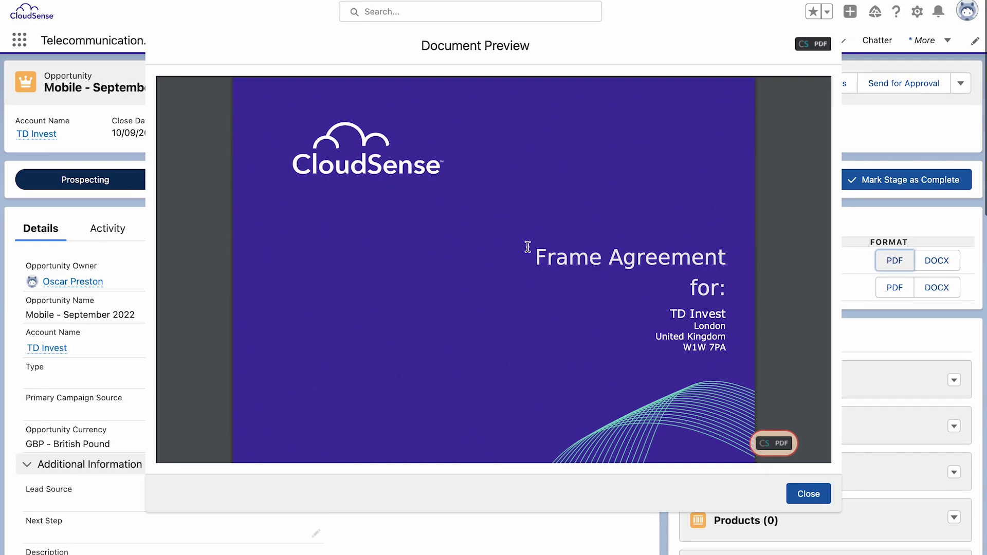
{"action": "scroll", "coordinate": [516, 248], "scroll_direction": "down", "scroll_amount": 6}
{"action": "scroll", "coordinate": [516, 247], "scroll_direction": "down", "scroll_amount": 10}
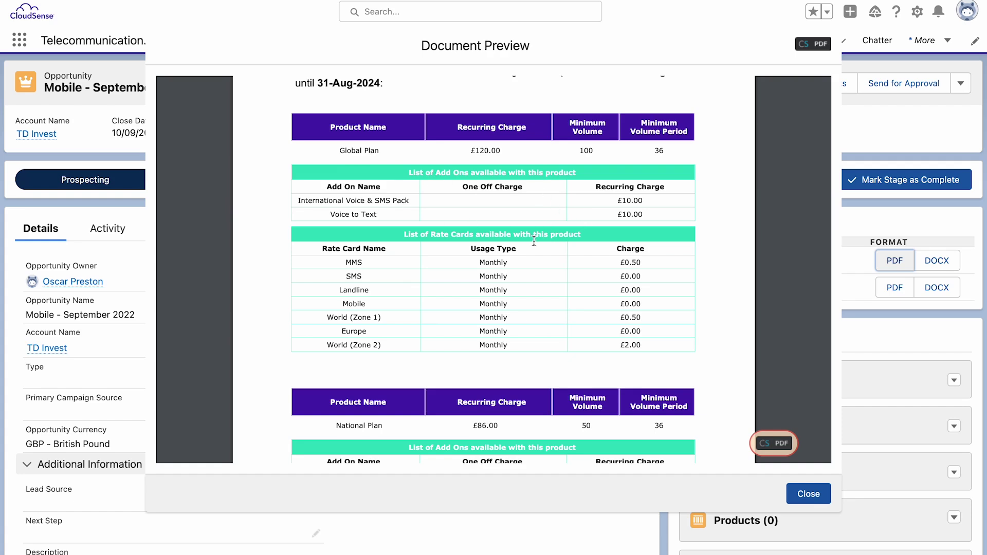
{"action": "scroll", "coordinate": [532, 242], "scroll_direction": "down", "scroll_amount": 10}
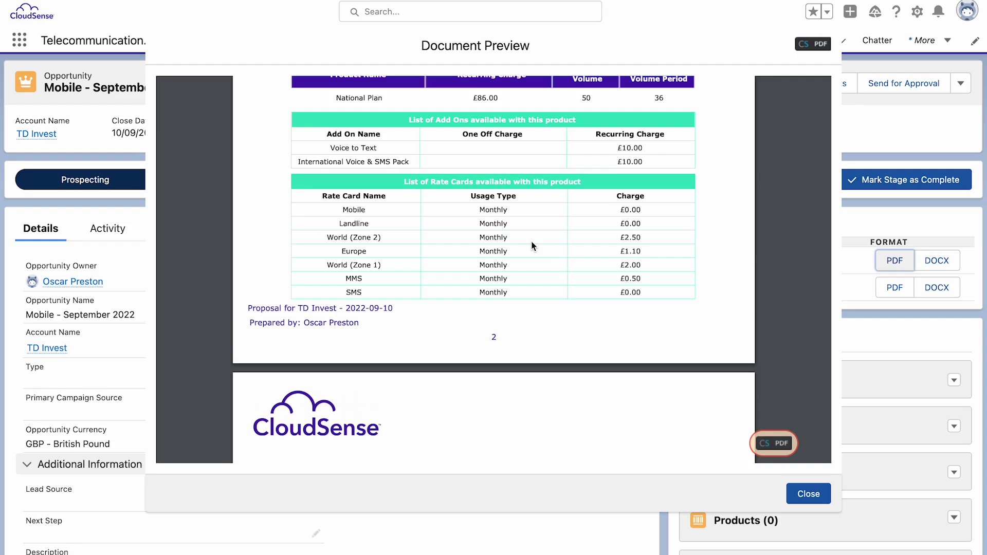
{"action": "scroll", "coordinate": [533, 245], "scroll_direction": "down", "scroll_amount": 8}
{"action": "scroll", "coordinate": [533, 246], "scroll_direction": "down", "scroll_amount": 8}
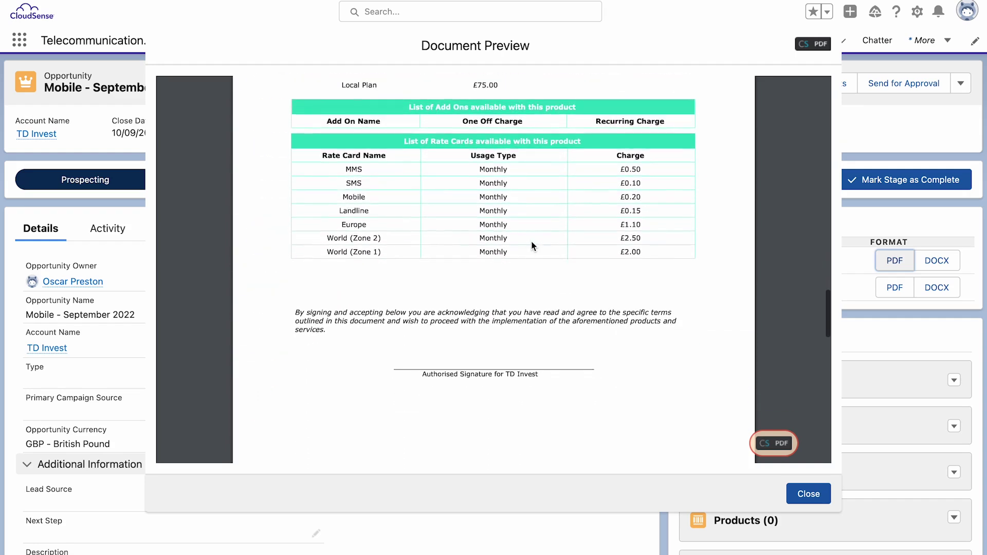
{"action": "scroll", "coordinate": [533, 246], "scroll_direction": "down", "scroll_amount": 10}
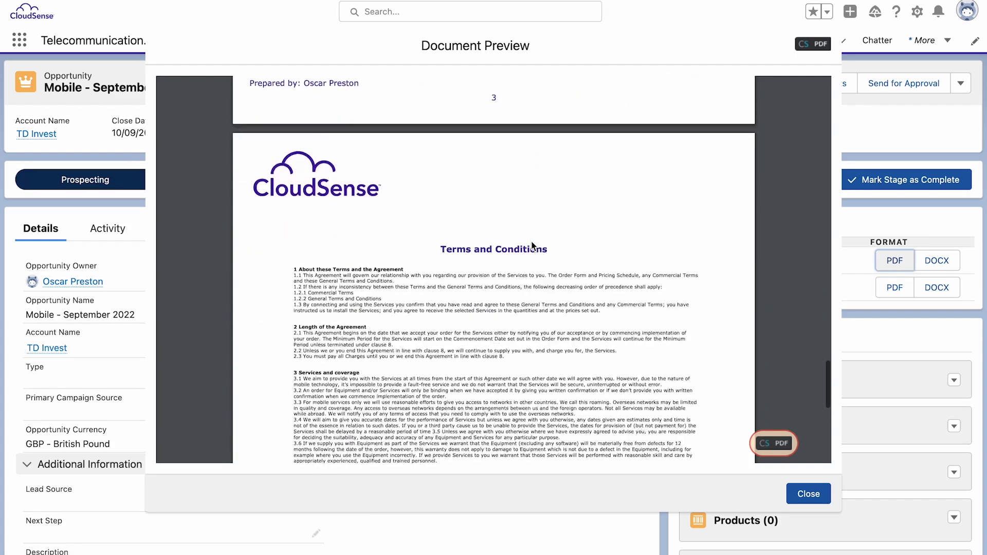
{"action": "left_click", "coordinate": [792, 495]}
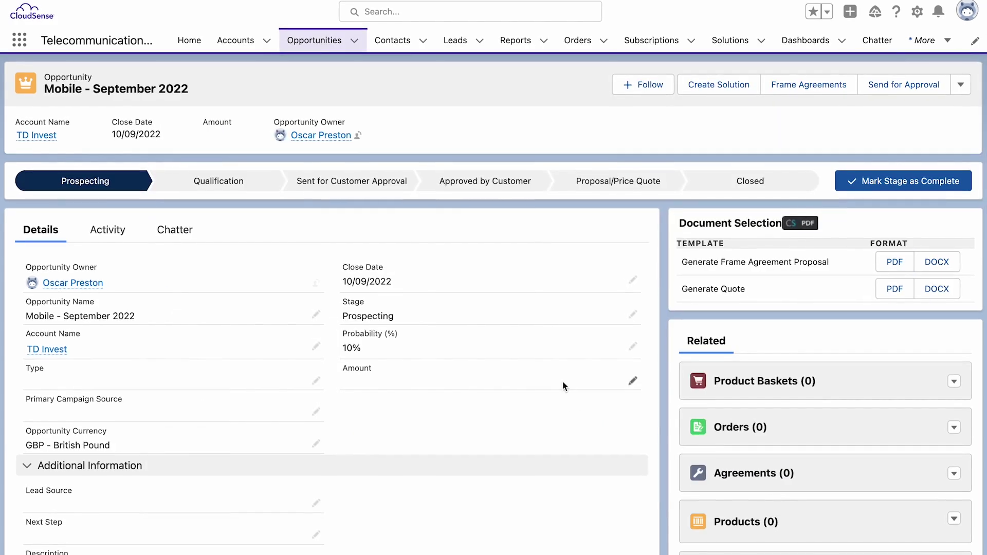
Start a formal approval email from the opportunity using the Frame Agreement ClickApprove setting.
{"action": "scroll", "coordinate": [705, 212], "scroll_direction": "down", "scroll_amount": 1}
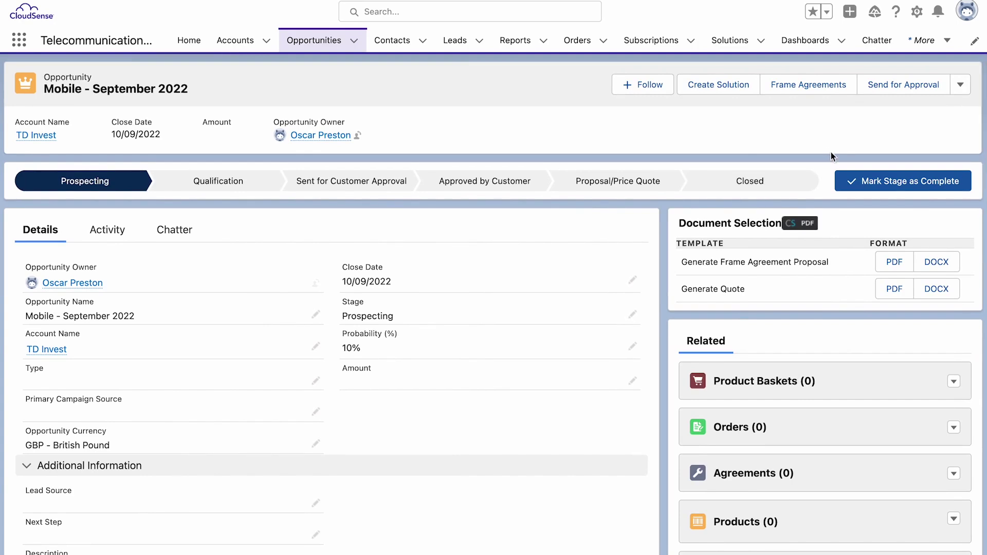
{"action": "scroll", "coordinate": [820, 141], "scroll_direction": "up", "scroll_amount": 1}
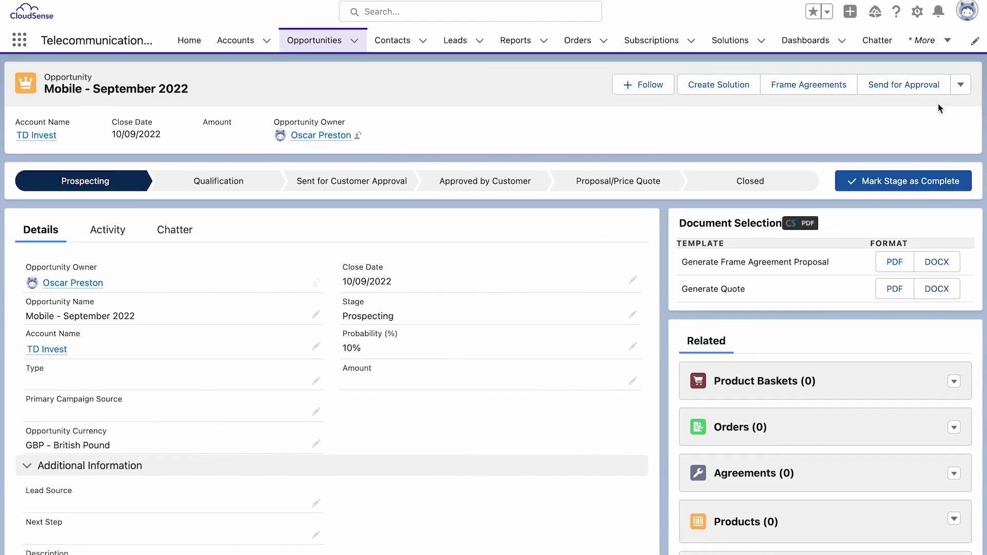
{"action": "left_click", "coordinate": [908, 90]}
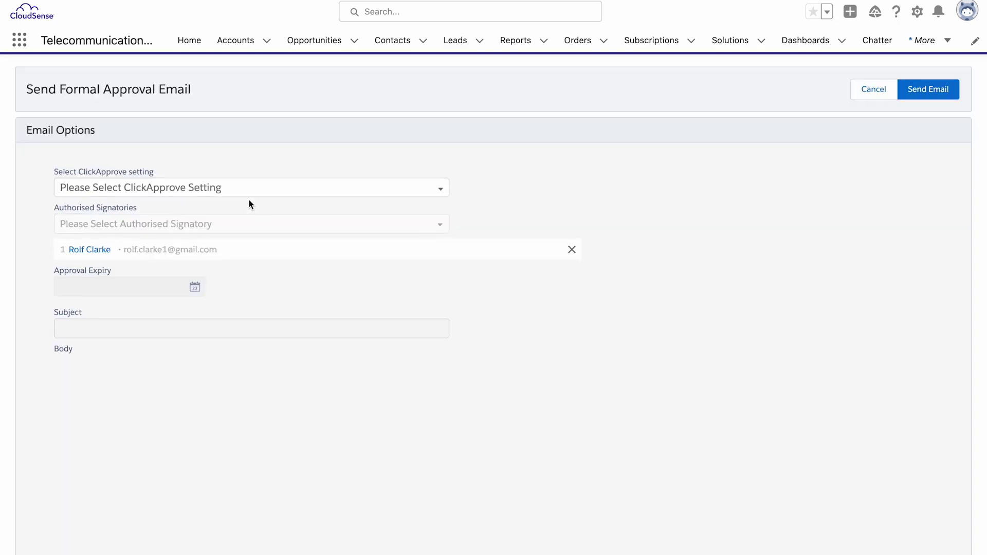
{"action": "left_click", "coordinate": [441, 192]}
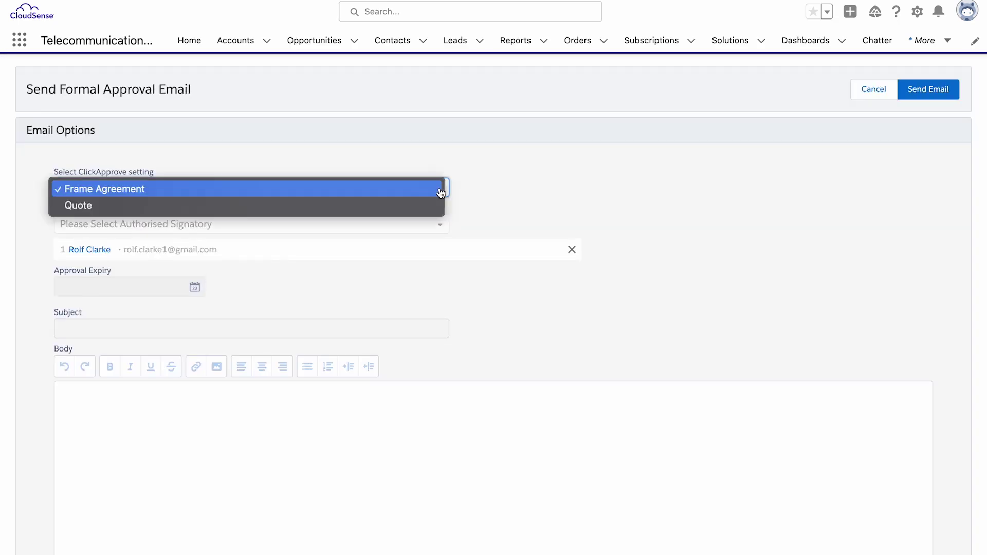
{"action": "left_click", "coordinate": [123, 191]}
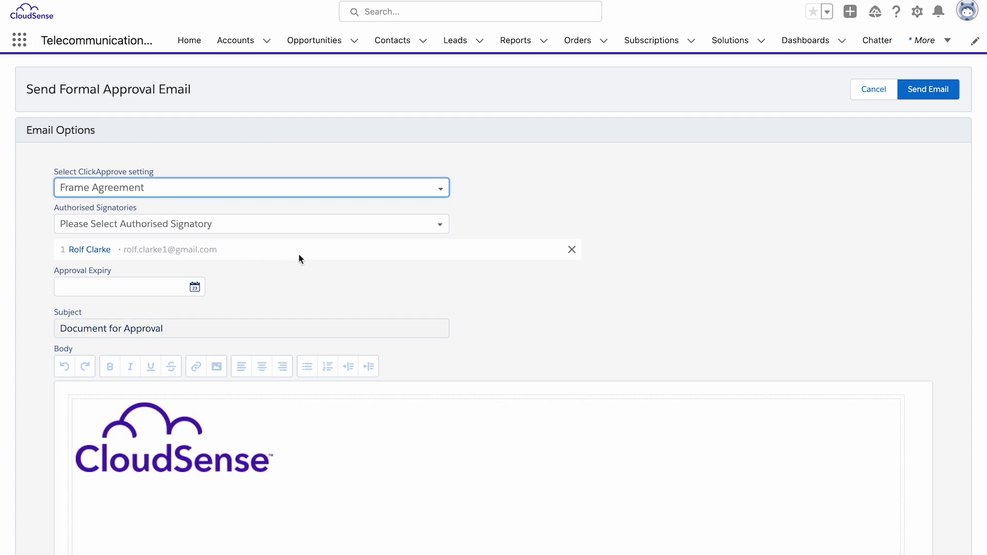
Review the approval email's body, attach Frame Agreement for TD Invest.pdf, and send the email to the authorised signatory.
{"action": "scroll", "coordinate": [304, 276], "scroll_direction": "down", "scroll_amount": 4}
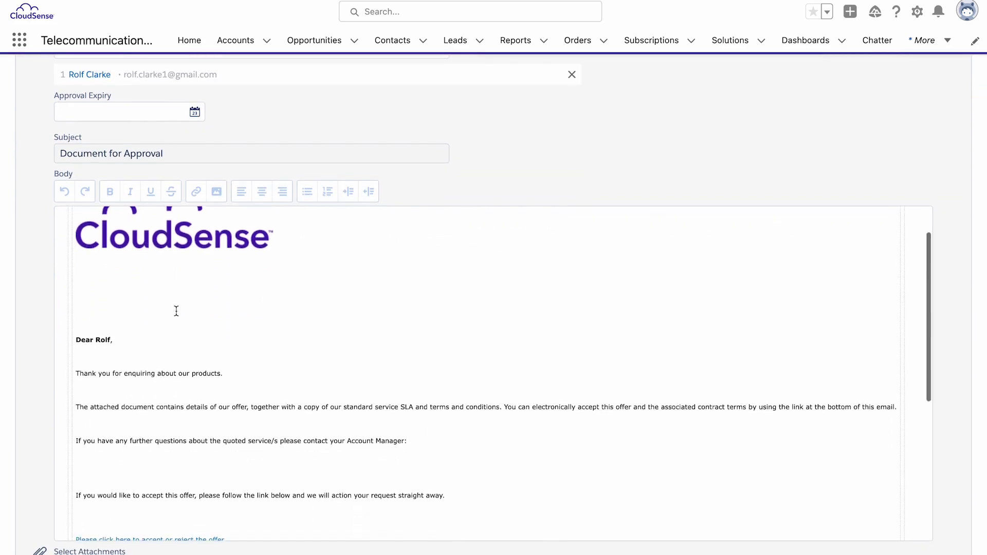
{"action": "scroll", "coordinate": [176, 311], "scroll_direction": "down", "scroll_amount": 5}
{"action": "scroll", "coordinate": [32, 341], "scroll_direction": "down", "scroll_amount": 1}
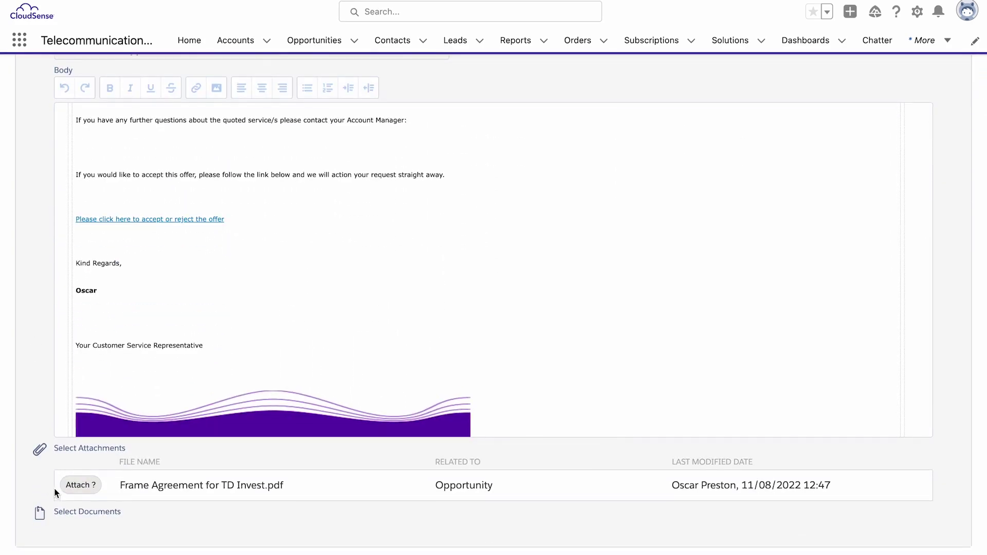
{"action": "left_click", "coordinate": [73, 486]}
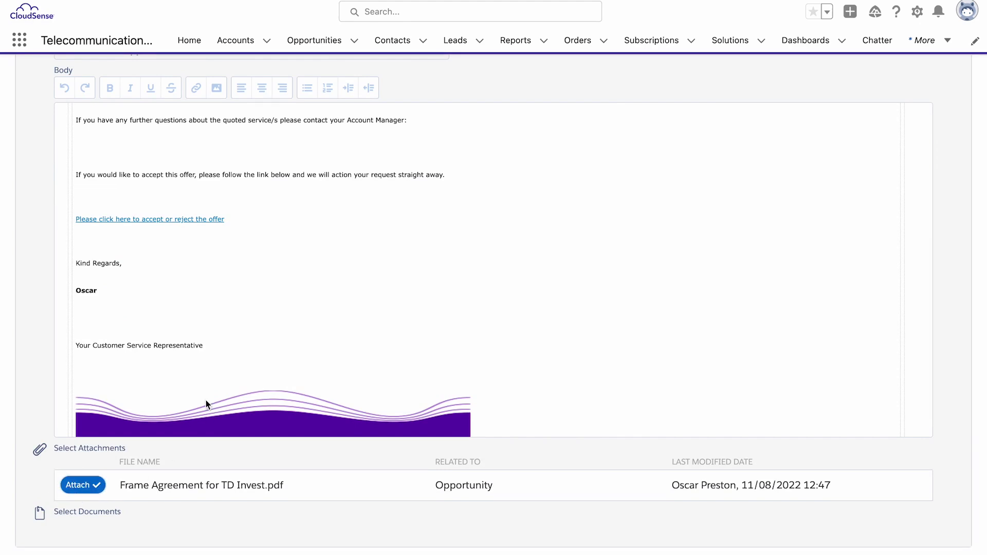
{"action": "scroll", "coordinate": [207, 370], "scroll_direction": "up", "scroll_amount": 1}
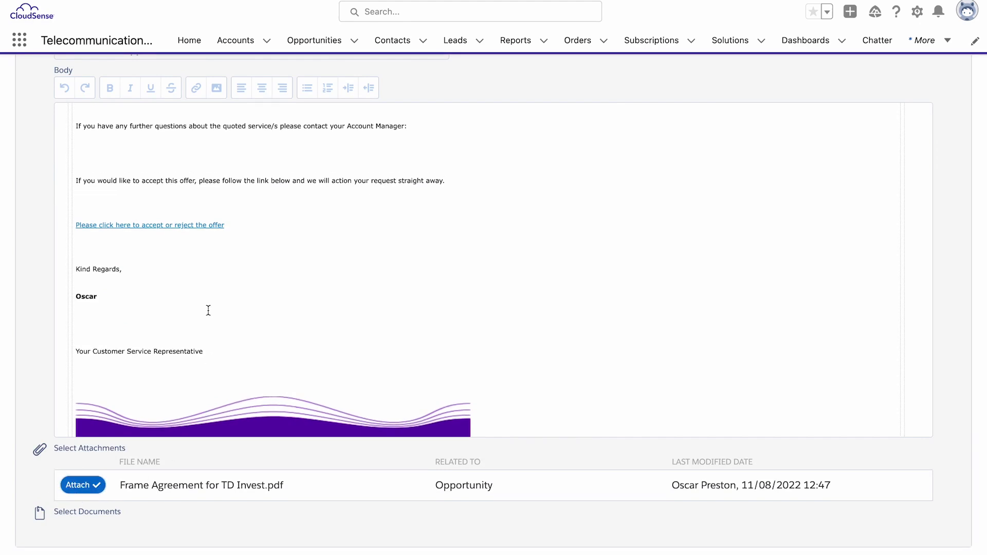
{"action": "scroll", "coordinate": [262, 301], "scroll_direction": "up", "scroll_amount": 10}
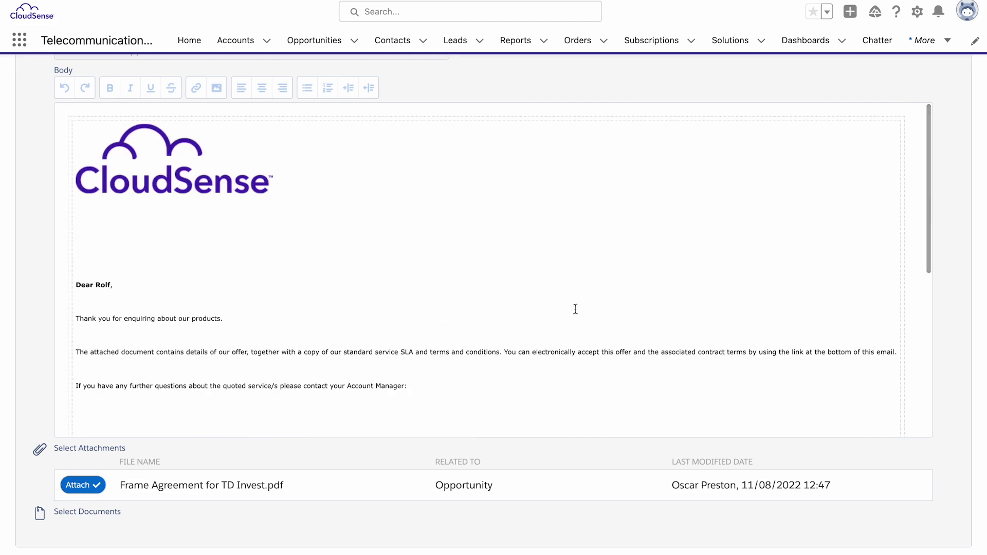
{"action": "scroll", "coordinate": [483, 318], "scroll_direction": "up", "scroll_amount": 4}
{"action": "scroll", "coordinate": [485, 318], "scroll_direction": "up", "scroll_amount": 2}
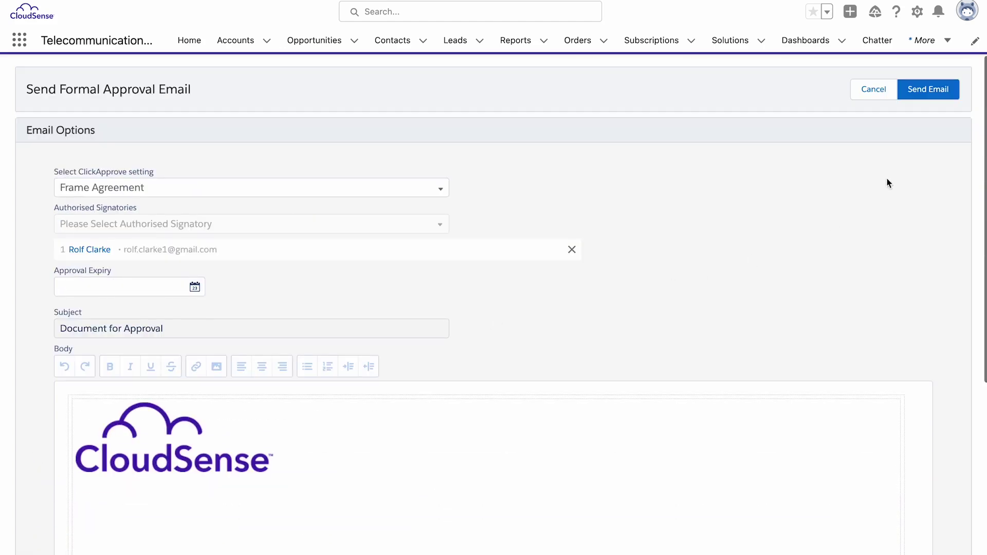
{"action": "left_click", "coordinate": [929, 96]}
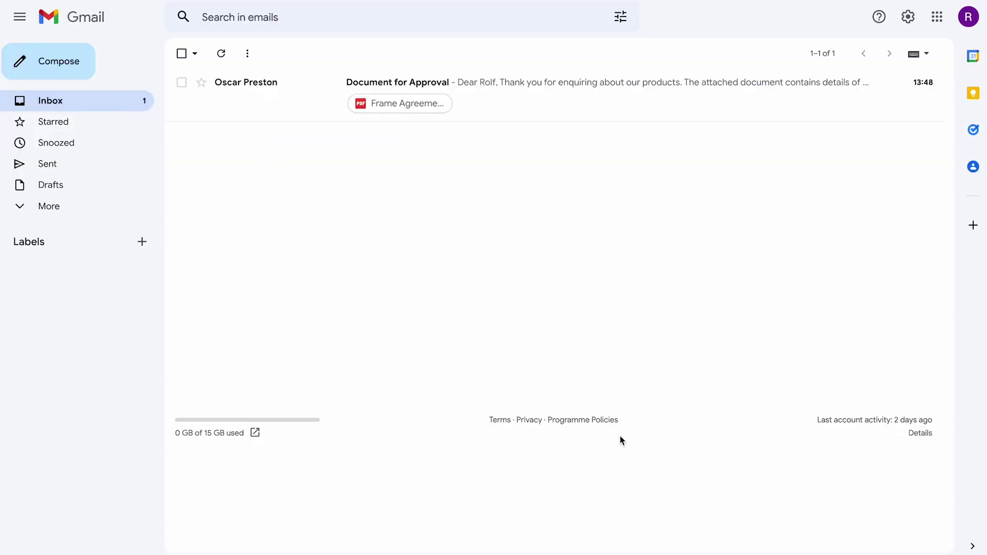
In the customer's Gmail inbox, open and read the Document for Approval email, and follow its link to accept or reject the offer.
{"action": "left_click", "coordinate": [473, 85]}
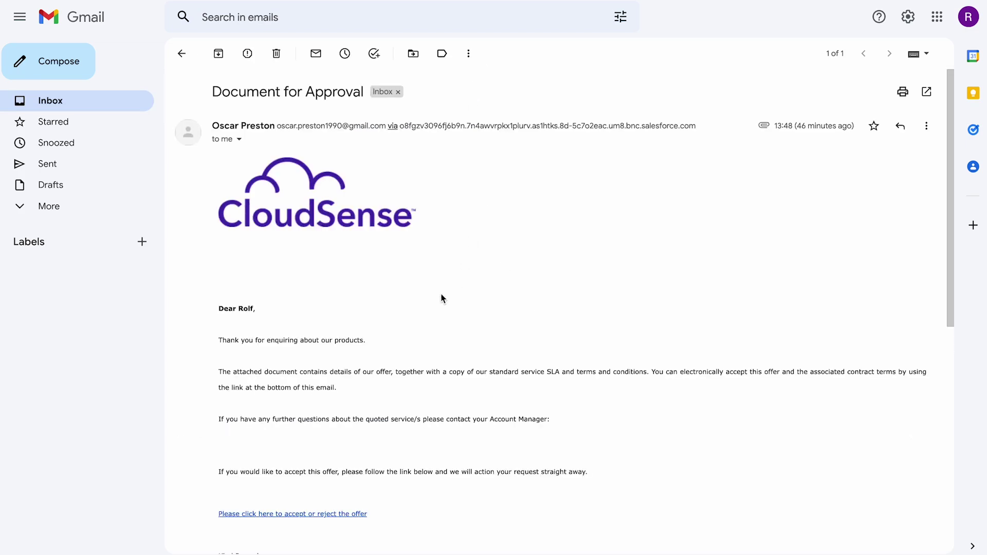
{"action": "scroll", "coordinate": [440, 296], "scroll_direction": "down", "scroll_amount": 1}
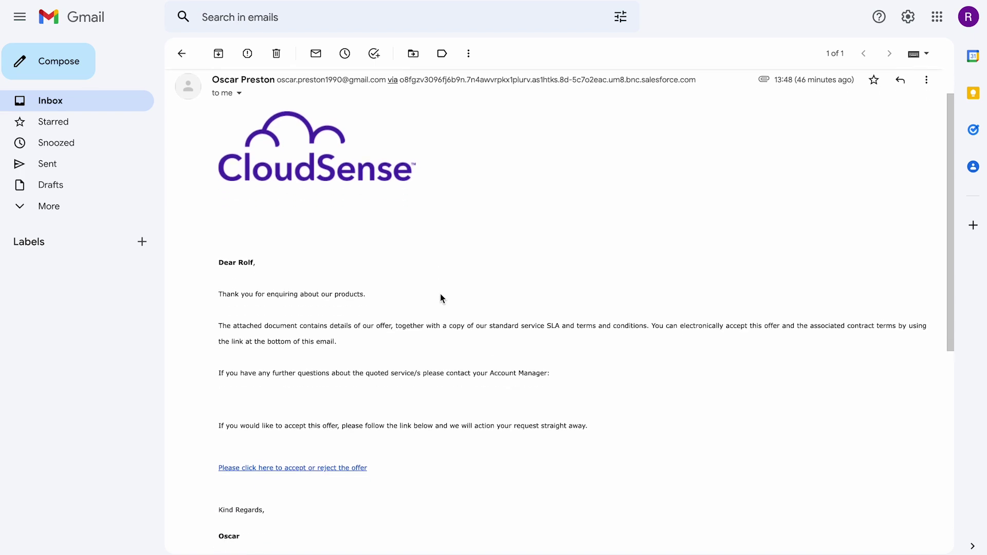
{"action": "scroll", "coordinate": [440, 297], "scroll_direction": "down", "scroll_amount": 2}
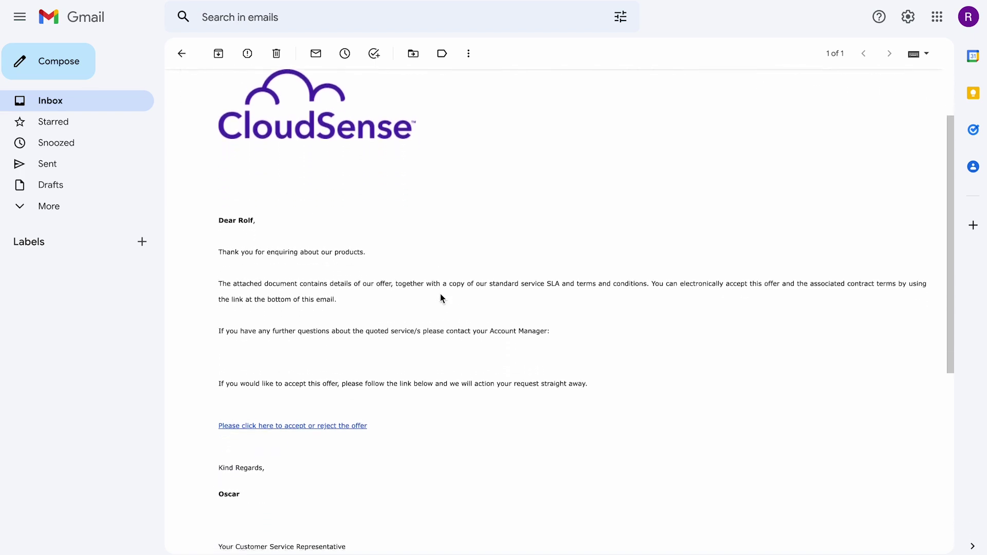
{"action": "scroll", "coordinate": [441, 297], "scroll_direction": "down", "scroll_amount": 5}
{"action": "scroll", "coordinate": [440, 297], "scroll_direction": "up", "scroll_amount": 4}
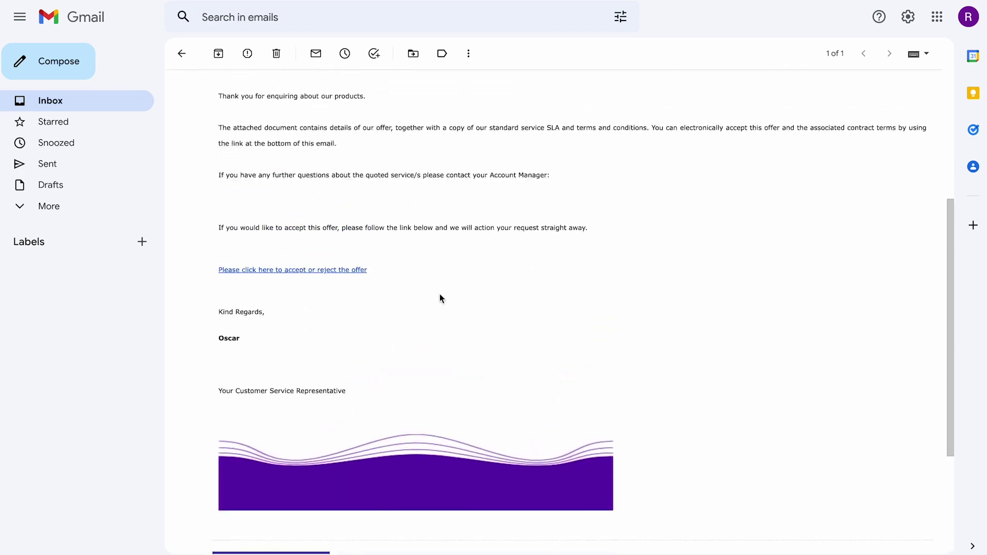
{"action": "left_click", "coordinate": [252, 337]}
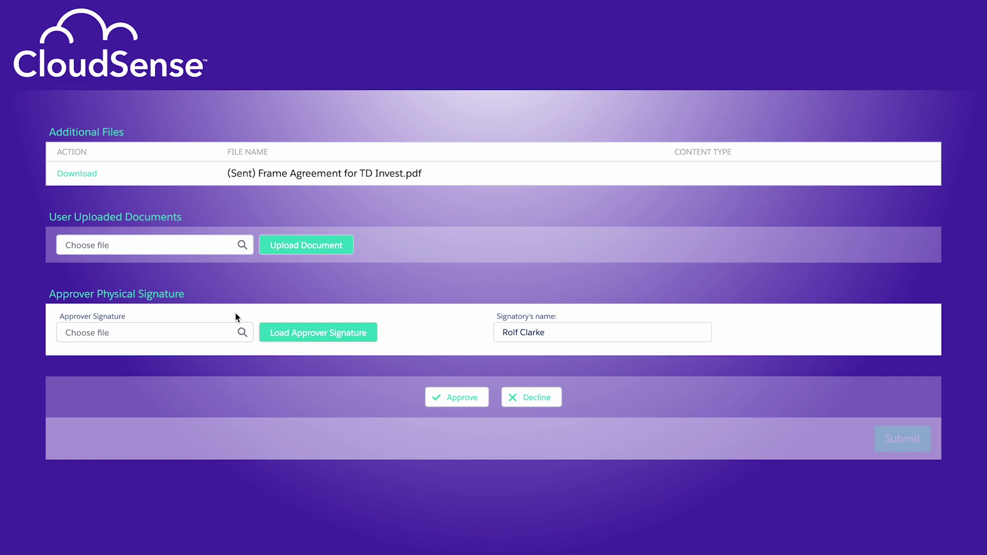
Download (Sent) Frame Agreement for TD Invest.pdf from the approval page and review its product charges, rate cards, signature section and terms.
{"action": "left_click", "coordinate": [79, 174]}
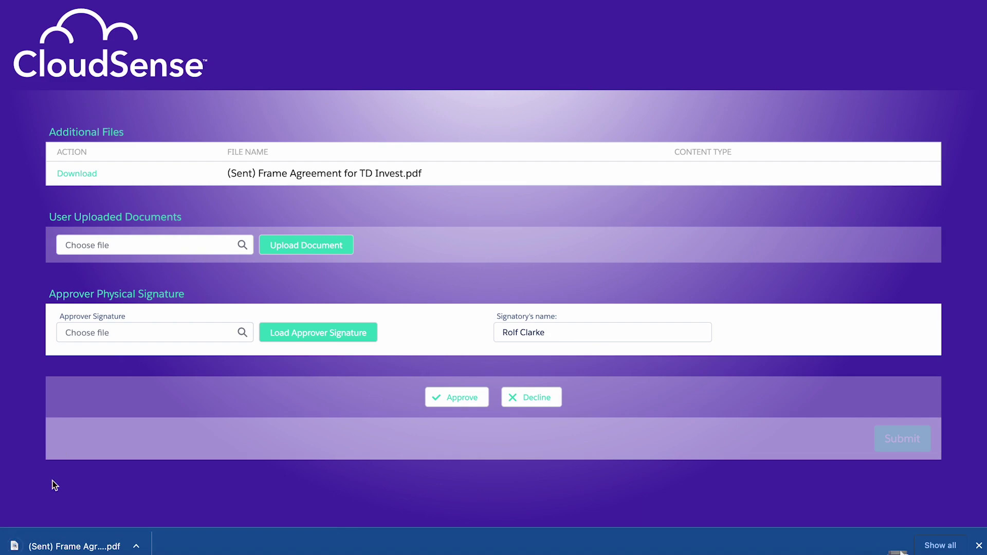
{"action": "left_click", "coordinate": [55, 548]}
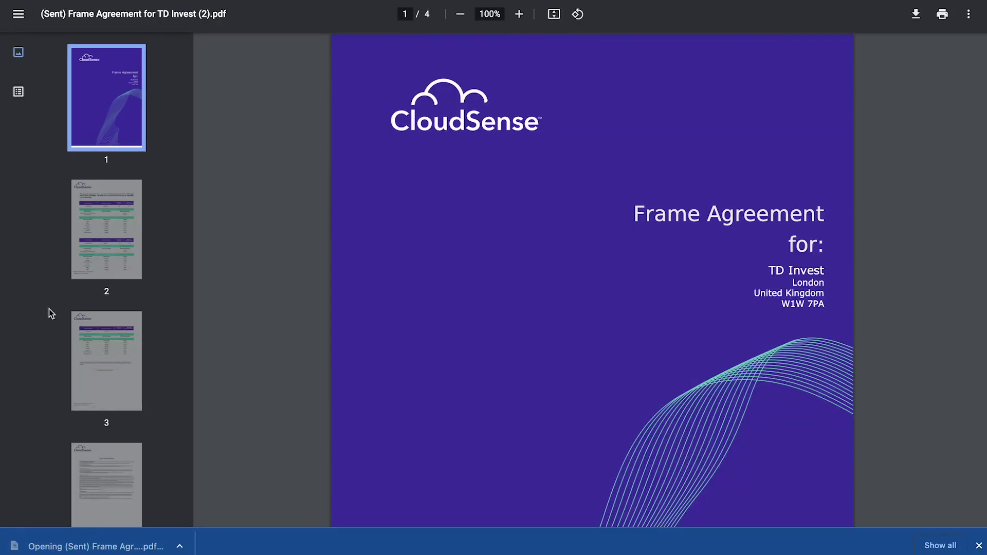
{"action": "left_click", "coordinate": [100, 228]}
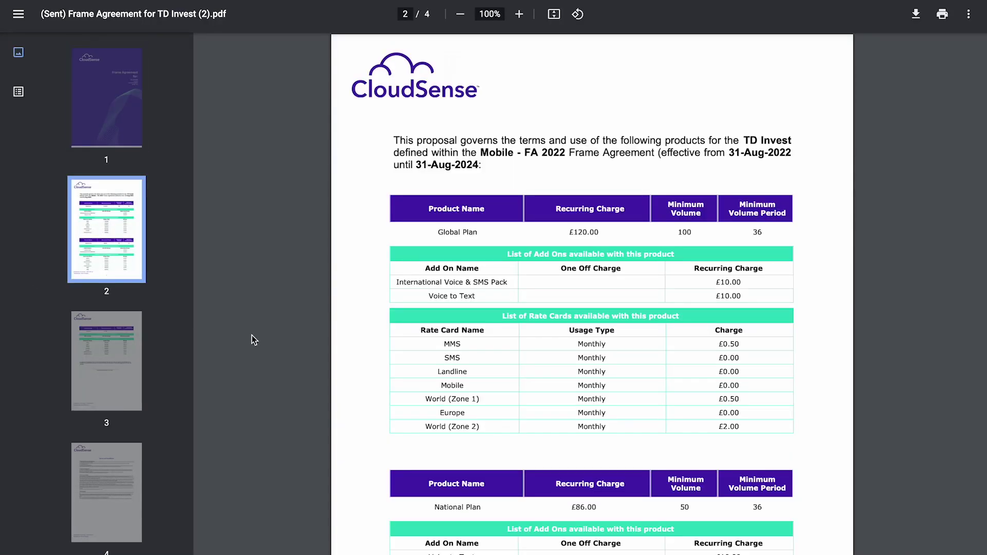
{"action": "left_click", "coordinate": [87, 336]}
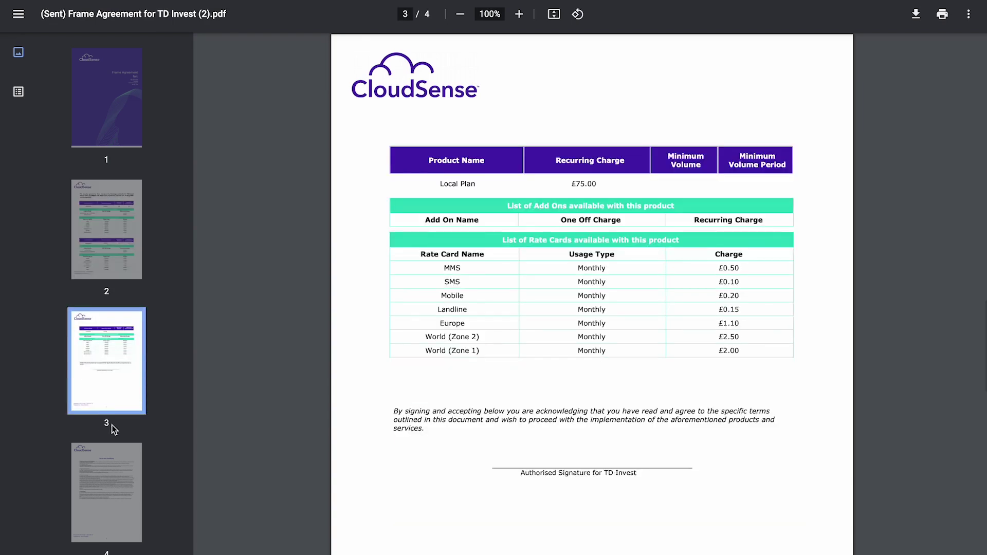
{"action": "scroll", "coordinate": [264, 436], "scroll_direction": "down", "scroll_amount": 3}
{"action": "scroll", "coordinate": [262, 431], "scroll_direction": "down", "scroll_amount": 10}
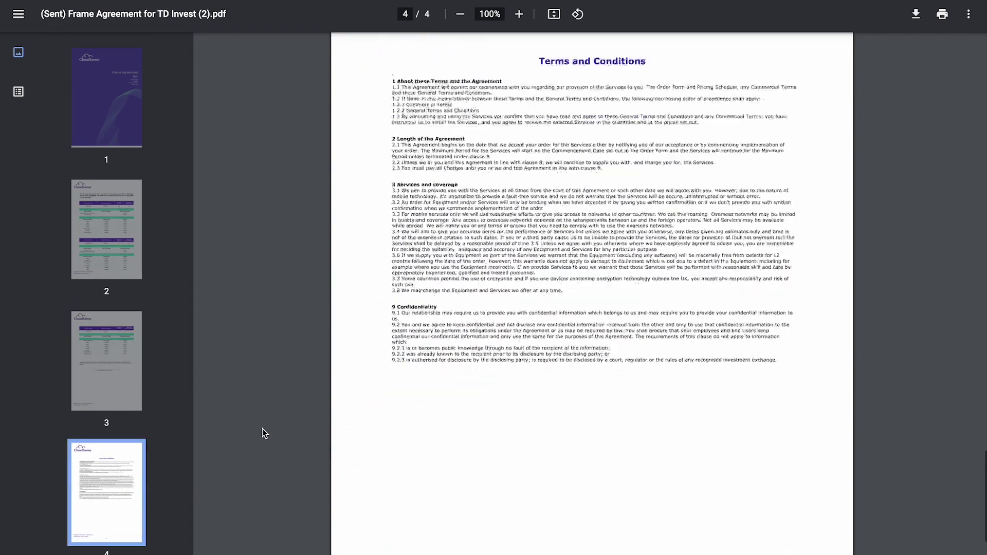
{"action": "scroll", "coordinate": [263, 426], "scroll_direction": "up", "scroll_amount": 8}
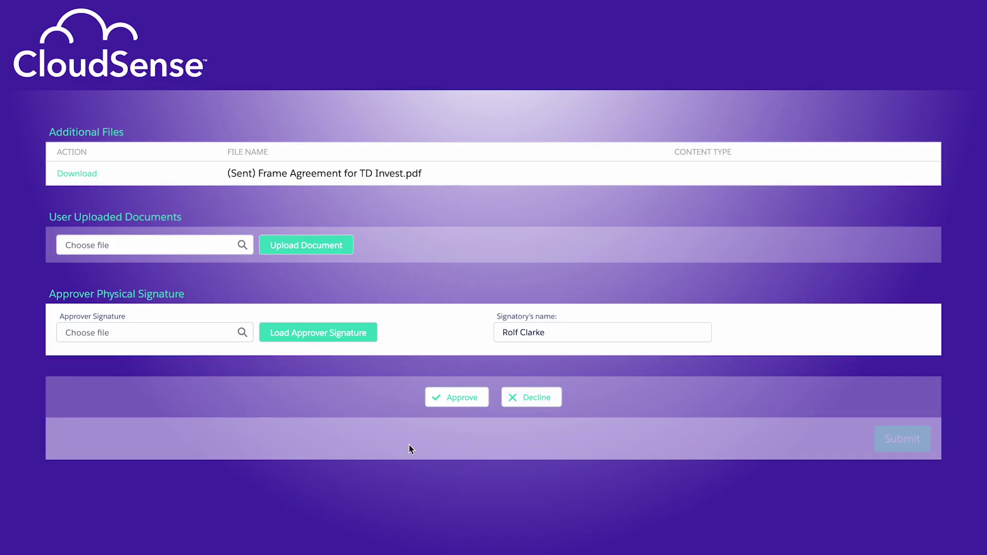
Approve the offer with the customer comment "Please send two Global plan sims ASAP" and submit the decision.
{"action": "left_click", "coordinate": [452, 399]}
{"action": "scroll", "coordinate": [451, 397], "scroll_direction": "down", "scroll_amount": 2}
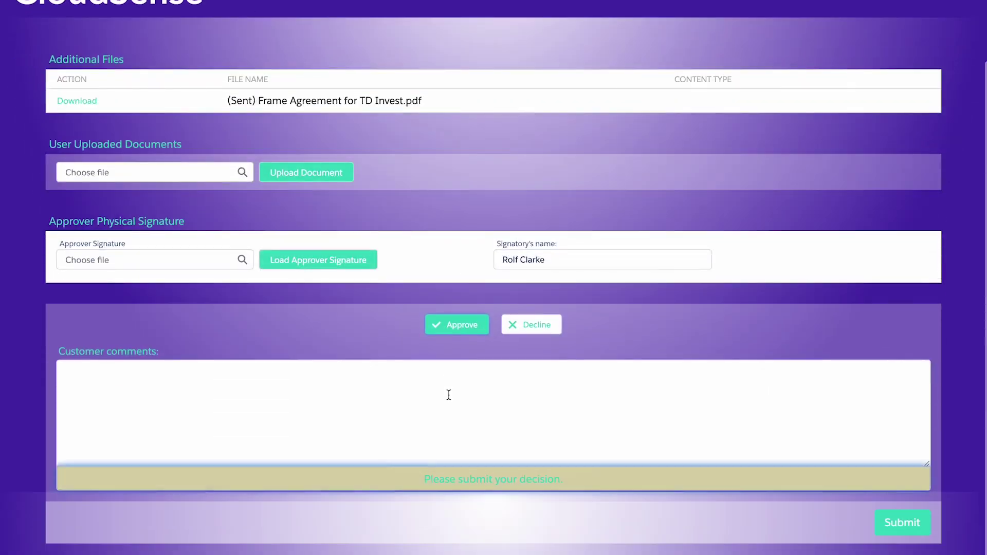
{"action": "left_click", "coordinate": [254, 405]}
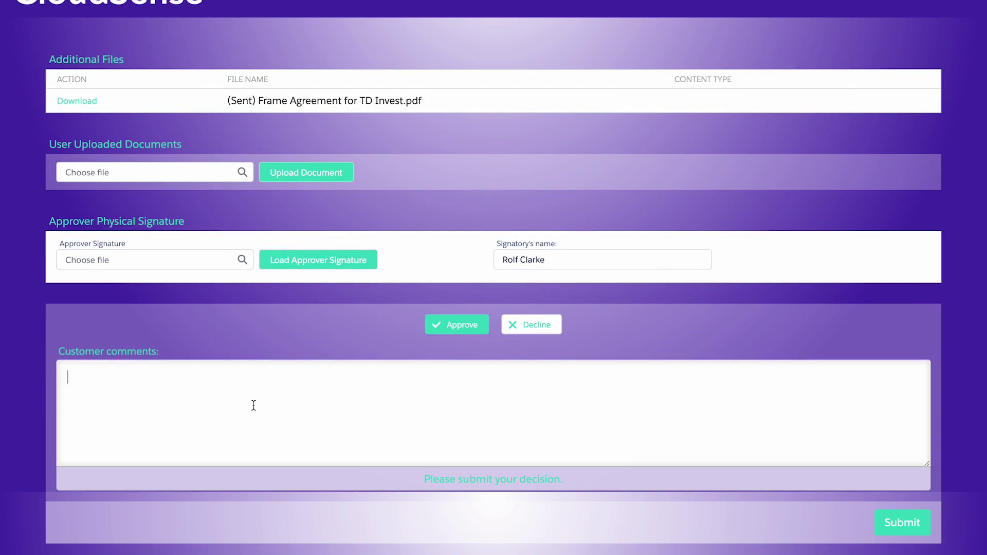
{"action": "type", "text": "Please send two Global plan sims ASAP"}
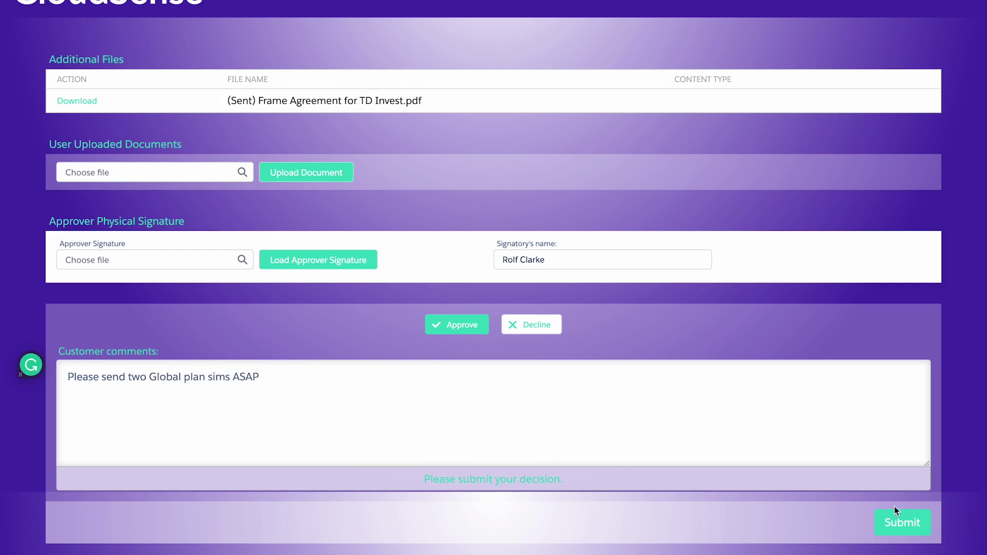
{"action": "left_click", "coordinate": [906, 523]}
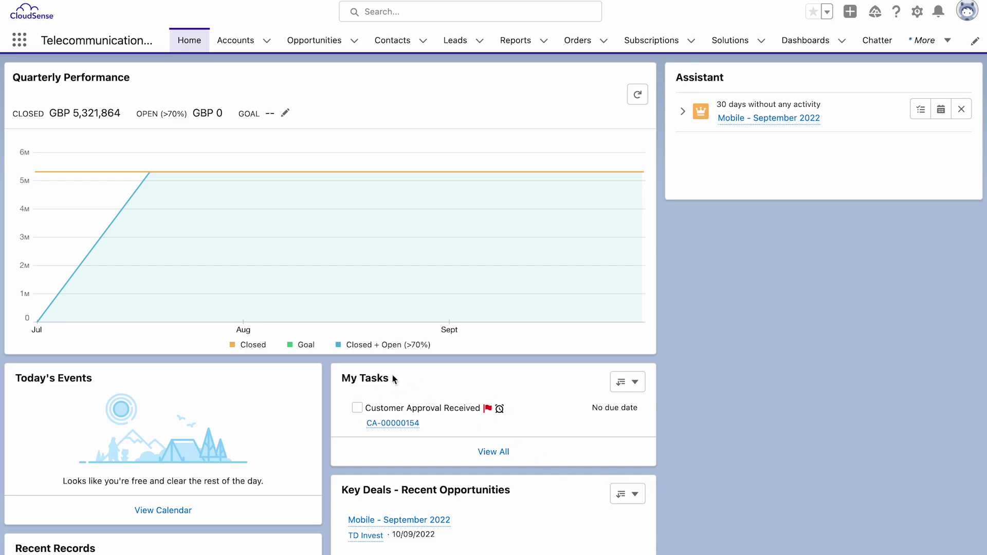
In Salesforce, open the record behind the Customer Approval Received task, mark that task complete, and go to the linked Mobile - September 2022 opportunity.
{"action": "left_click", "coordinate": [393, 424]}
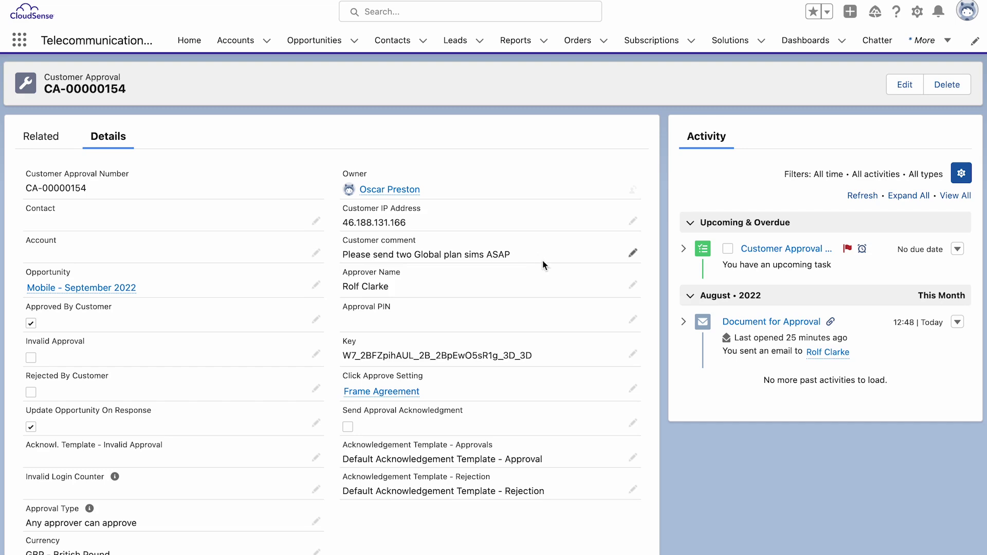
{"action": "left_click", "coordinate": [730, 251]}
{"action": "left_click", "coordinate": [85, 288]}
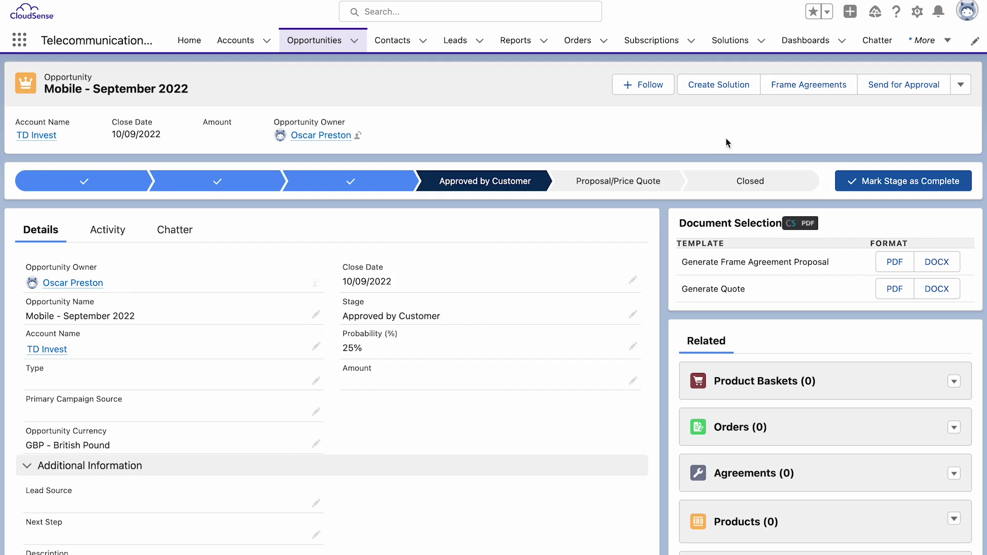
Check the status of the Mobile - FA 2022 frame agreement in TD Invest's negotiation console and return to the Mobile - September 2022 opportunity.
{"action": "left_click", "coordinate": [790, 91]}
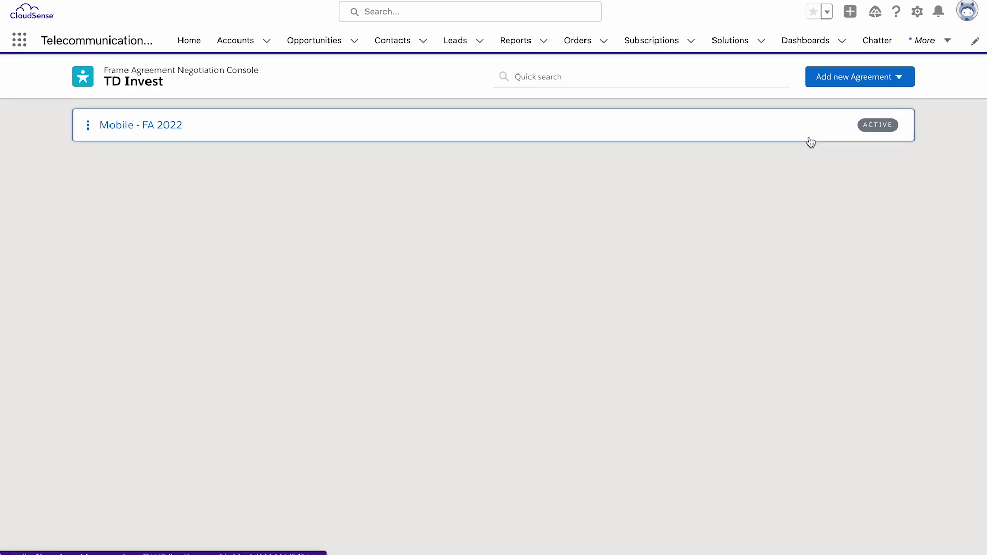
{"action": "left_click", "coordinate": [354, 41]}
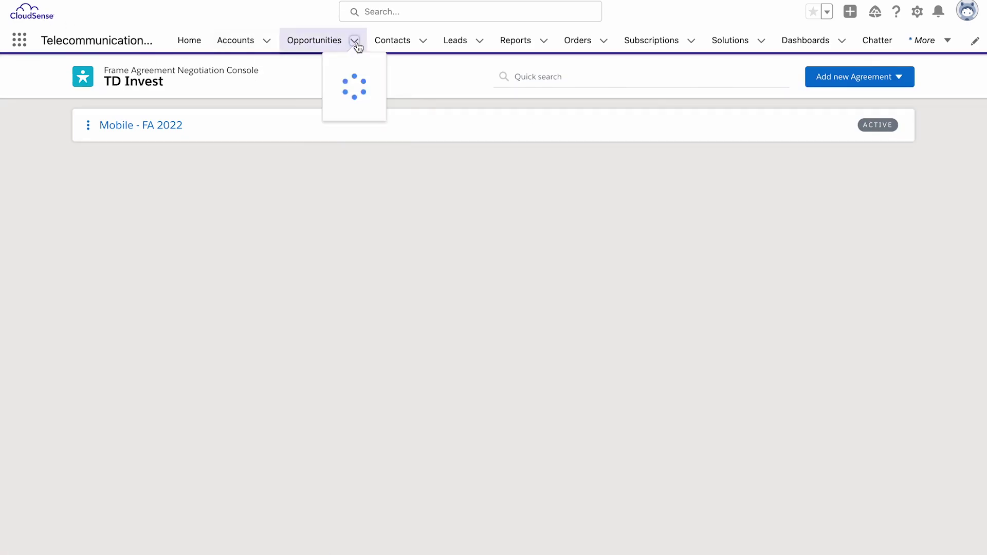
{"action": "left_click", "coordinate": [349, 121]}
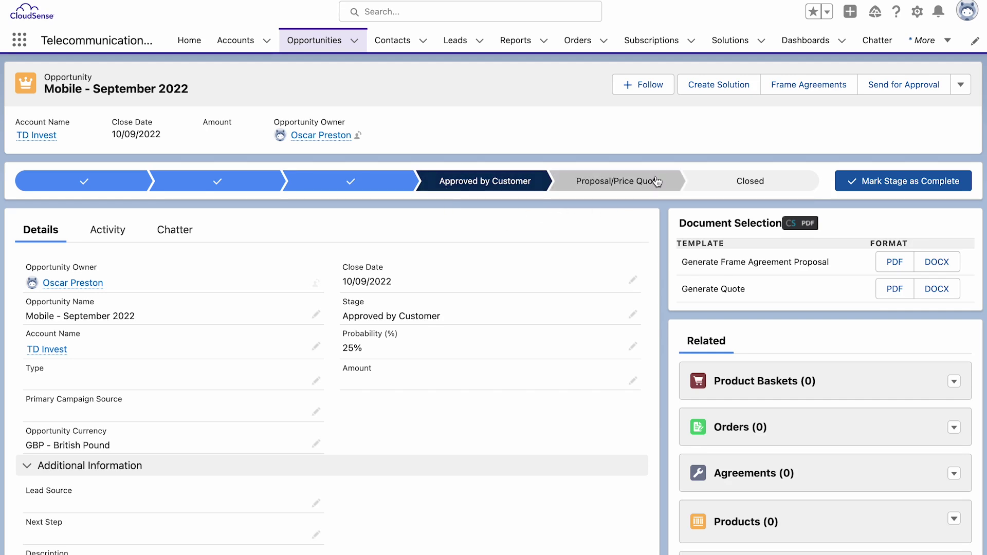
Create a solution from the opportunity using the 5G template and set its contract term to 36.
{"action": "left_click", "coordinate": [712, 92]}
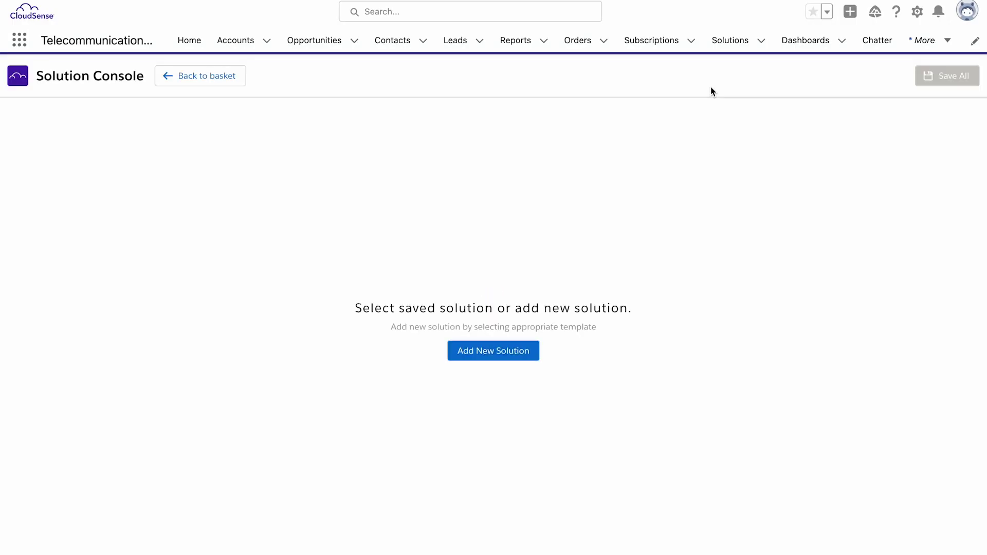
{"action": "left_click", "coordinate": [512, 354]}
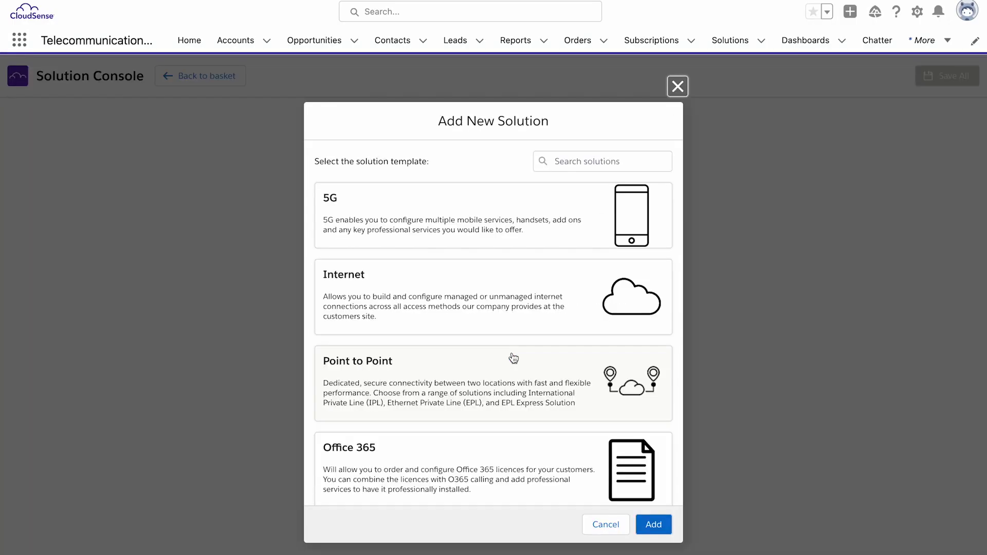
{"action": "left_click", "coordinate": [411, 210]}
{"action": "left_click", "coordinate": [654, 525]}
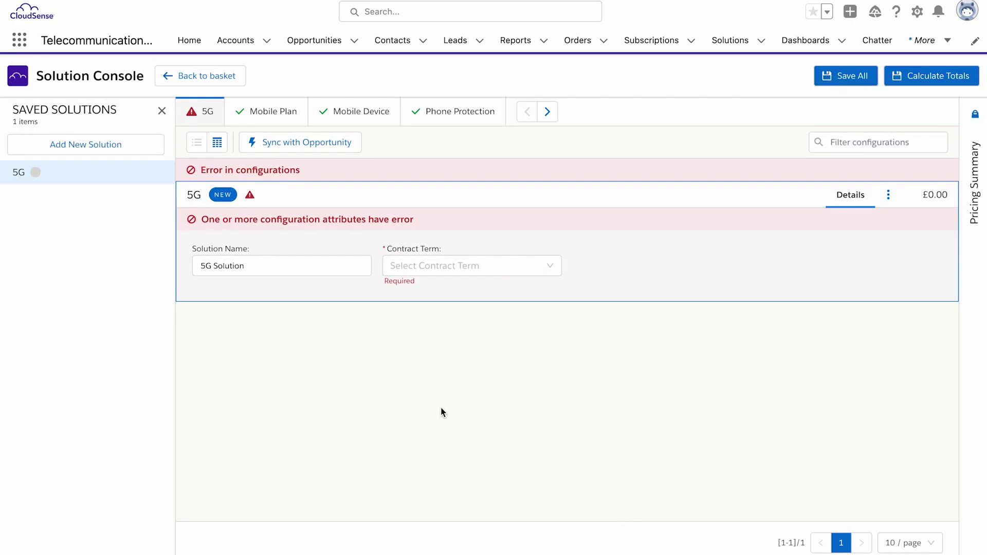
{"action": "left_click", "coordinate": [446, 266]}
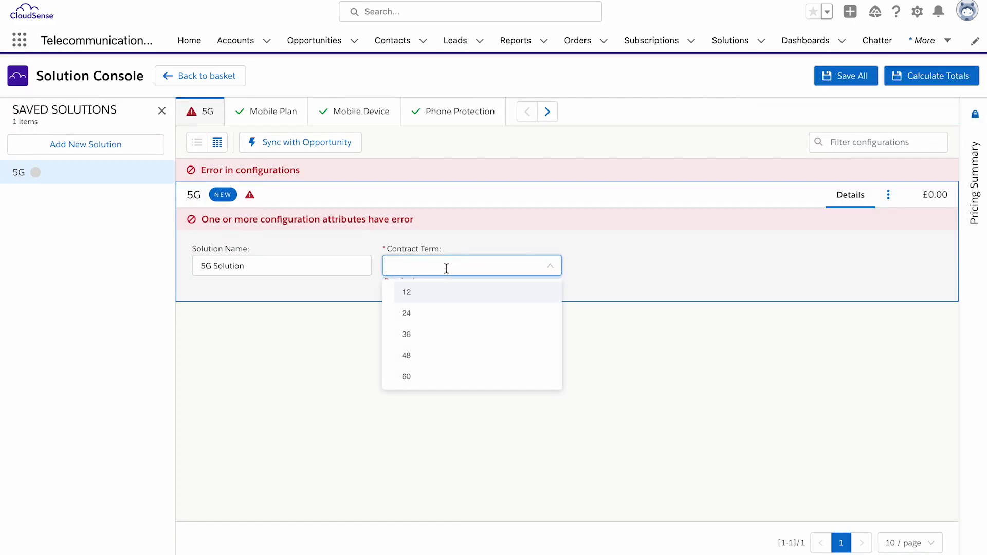
{"action": "left_click", "coordinate": [425, 335]}
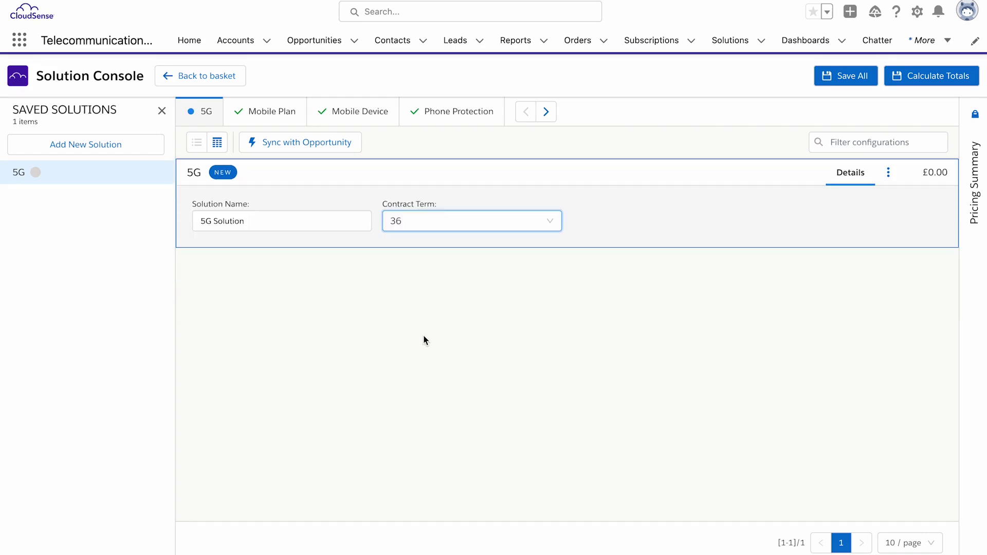
Add a mobile plan named "Manager plan" to the 5G solution and choose the Global Plan tariff.
{"action": "left_click", "coordinate": [269, 118]}
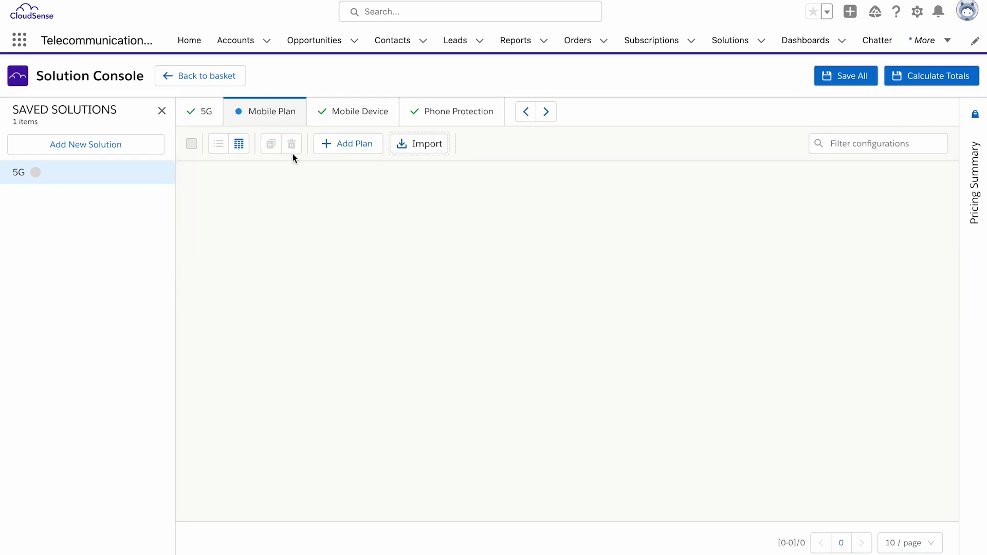
{"action": "left_click", "coordinate": [338, 145]}
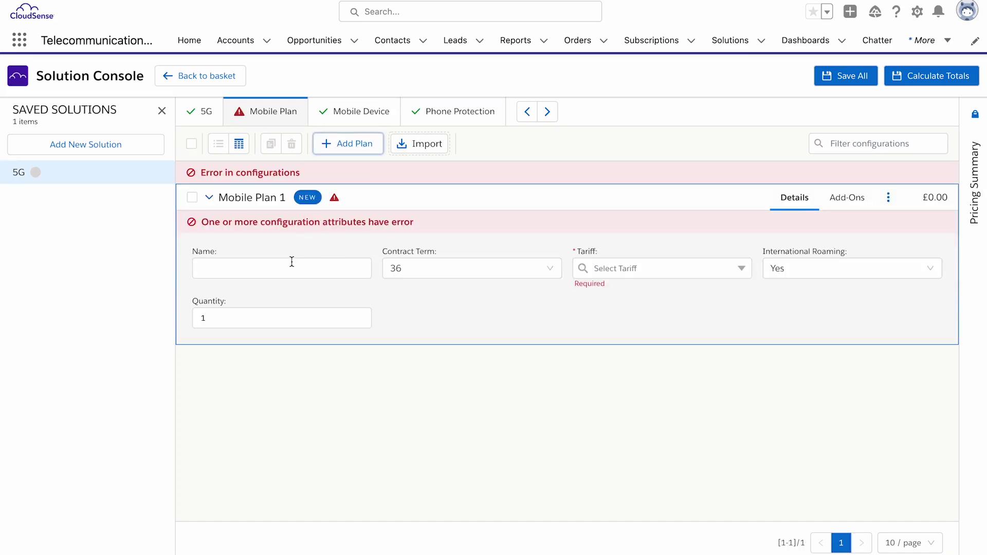
{"action": "left_click", "coordinate": [269, 265]}
{"action": "type", "text": "Manager plan"}
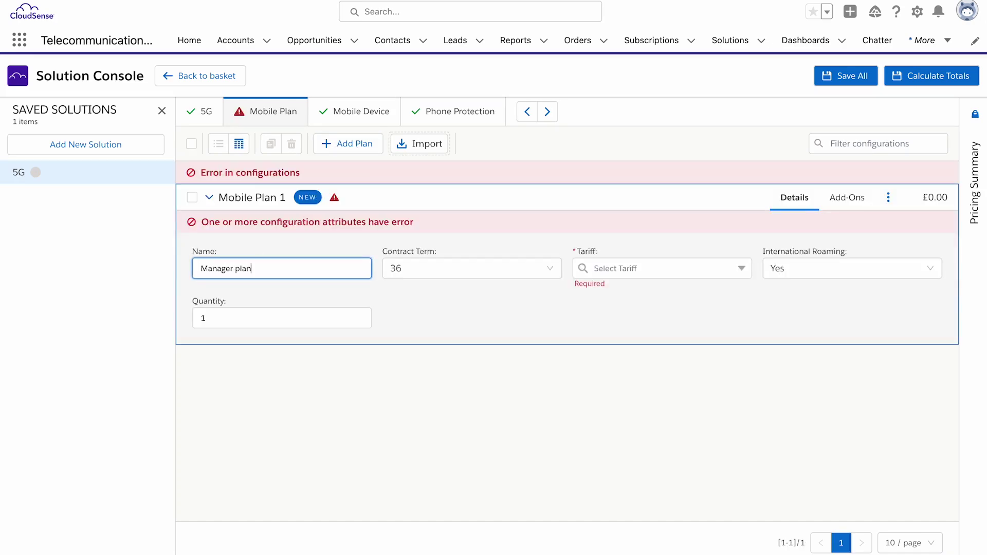
{"action": "key", "text": "Tab"}
{"action": "key", "text": "Tab"}
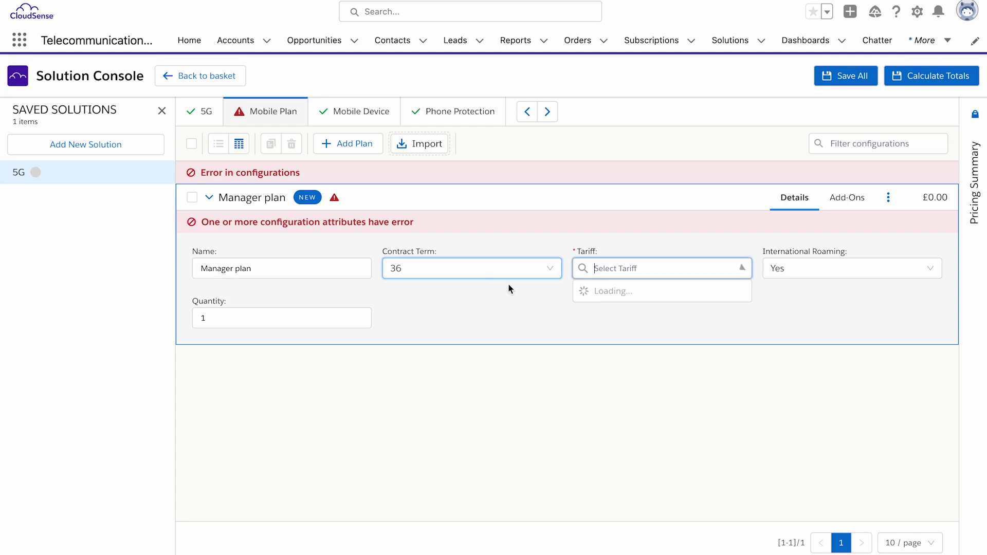
{"action": "left_click", "coordinate": [623, 313]}
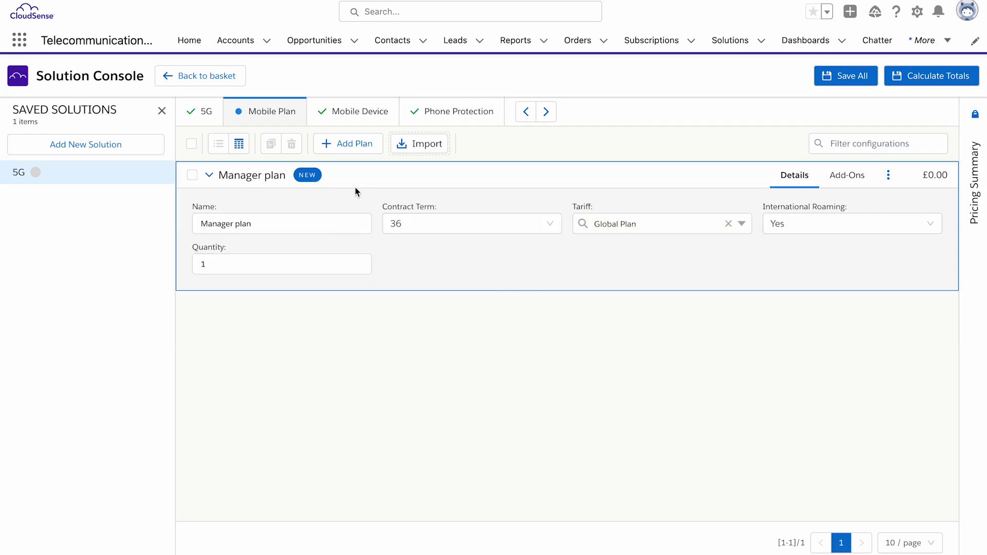
Set the Manager plan's quantity to 2 and calculate the solution totals.
{"action": "left_click", "coordinate": [233, 263]}
{"action": "type", "text": "2"}
{"action": "left_click", "coordinate": [923, 83]}
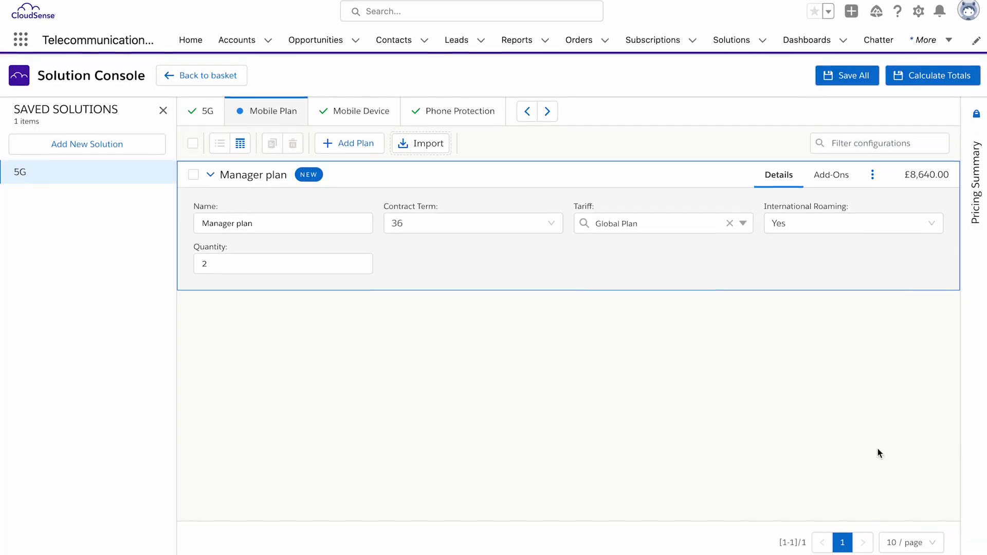
{"action": "left_click", "coordinate": [877, 449]}
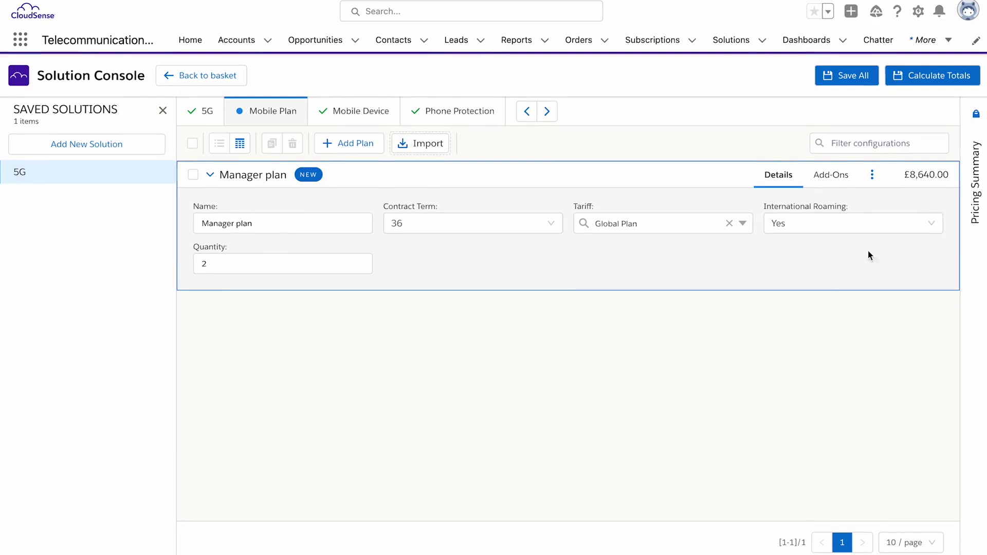
Examine the Mobile Plan breakdown in the pricing summary and sync the 5G solution with the opportunity.
{"action": "left_click", "coordinate": [976, 196]}
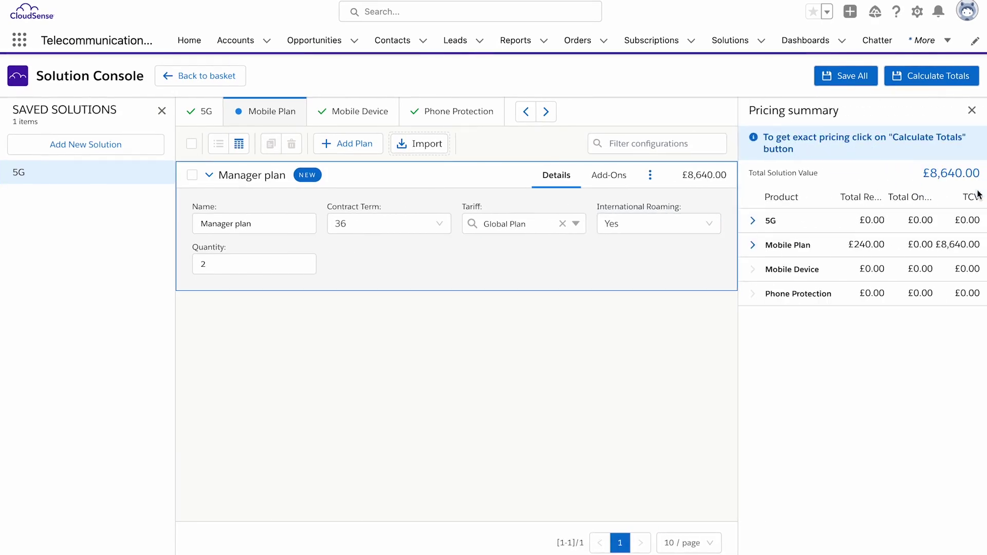
{"action": "left_click", "coordinate": [753, 246]}
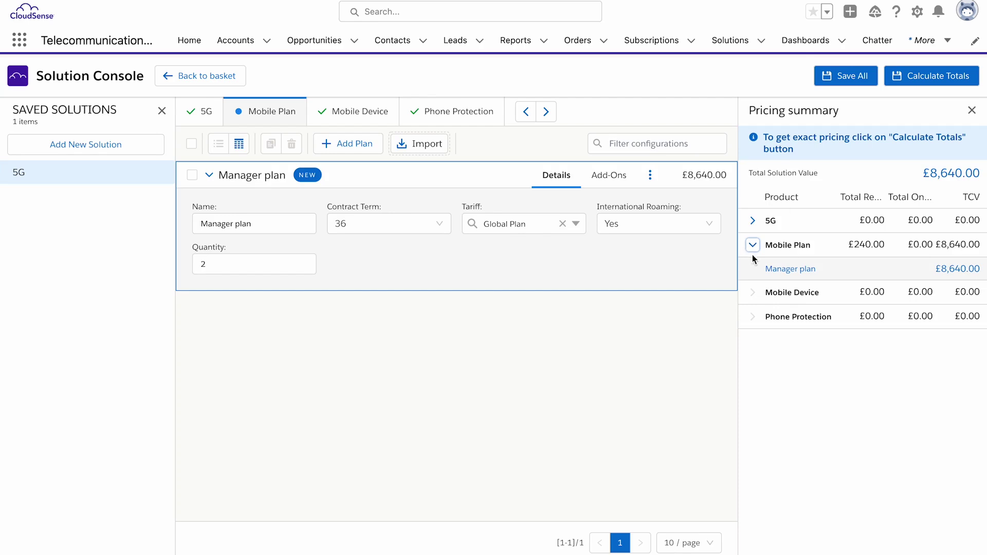
{"action": "mouse_move", "coordinate": [787, 264]}
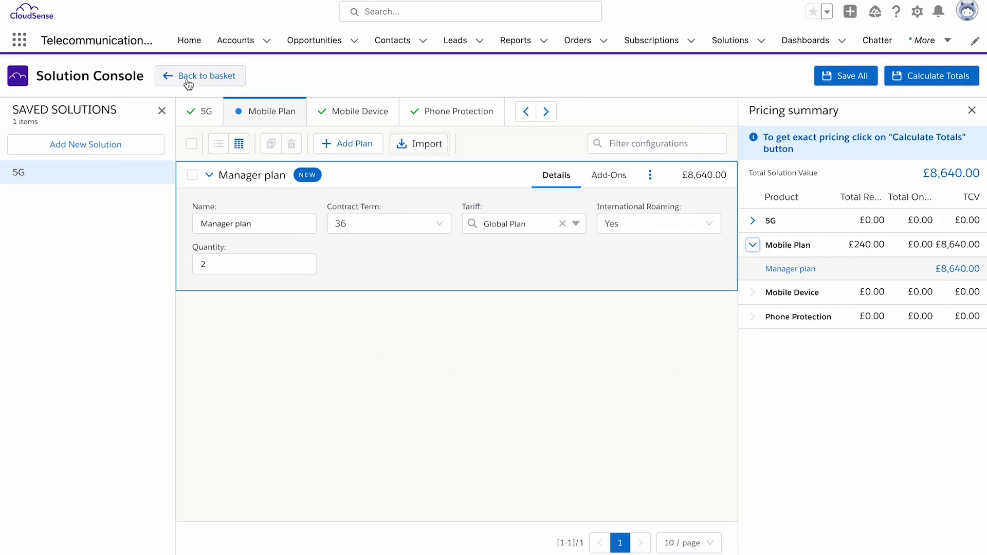
{"action": "left_click", "coordinate": [193, 110]}
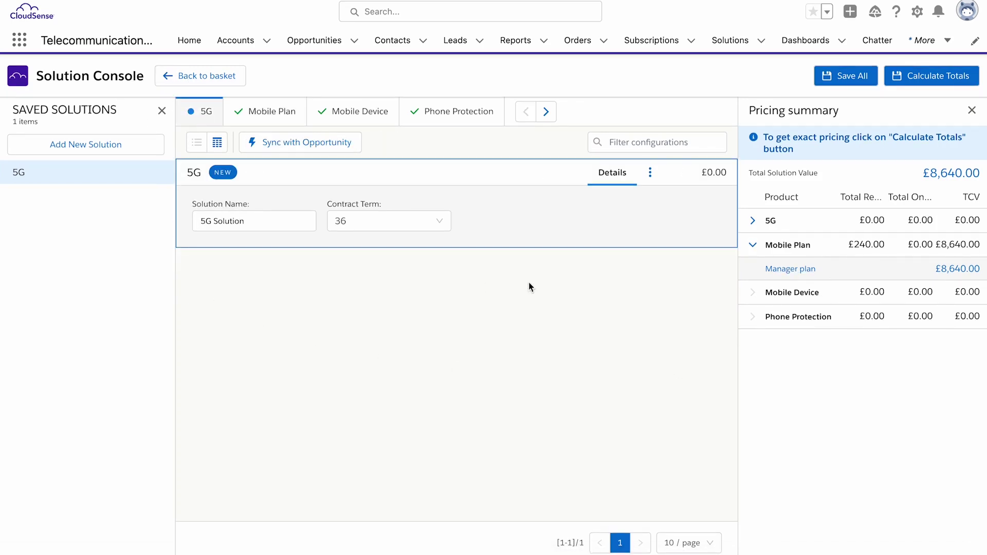
{"action": "left_click", "coordinate": [323, 147]}
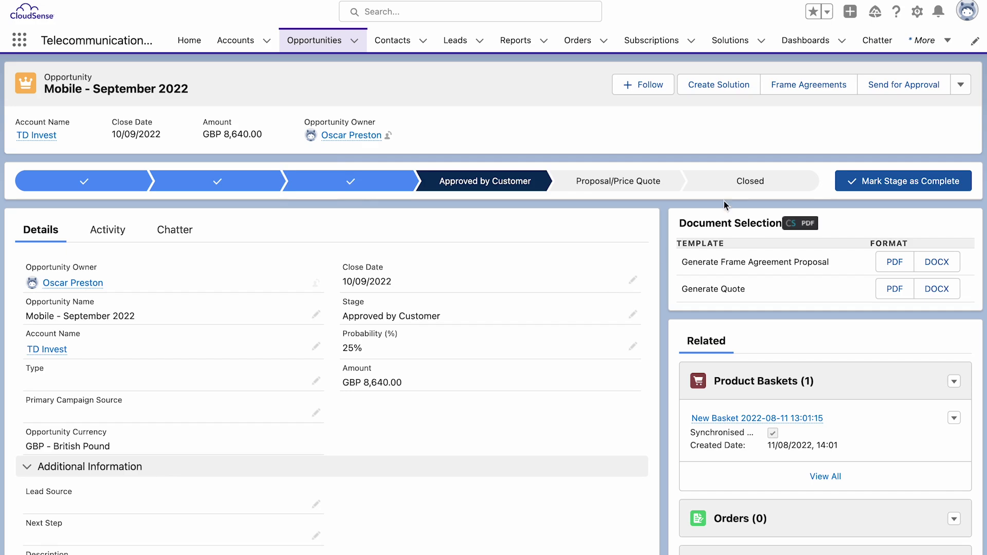
Close the Mobile - September 2022 opportunity with the stage Closed Won and save it.
{"action": "left_click", "coordinate": [743, 181]}
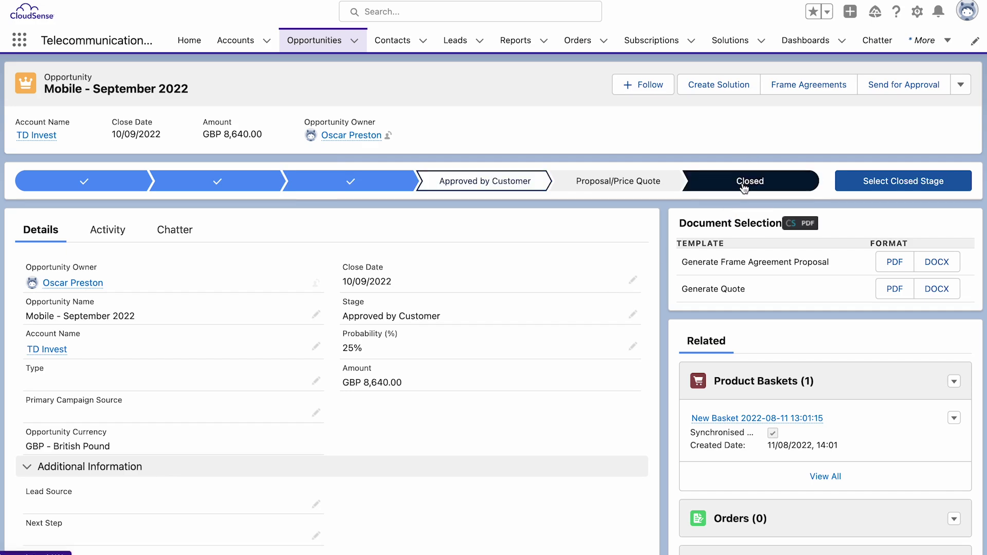
{"action": "left_click", "coordinate": [904, 186]}
{"action": "left_click", "coordinate": [566, 275]}
{"action": "left_click", "coordinate": [515, 305]}
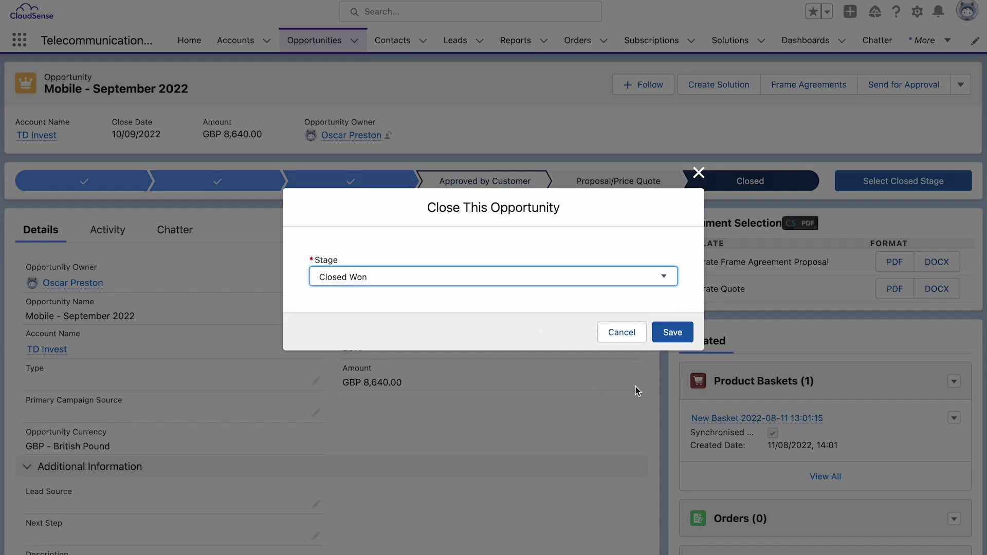
{"action": "left_click", "coordinate": [674, 334]}
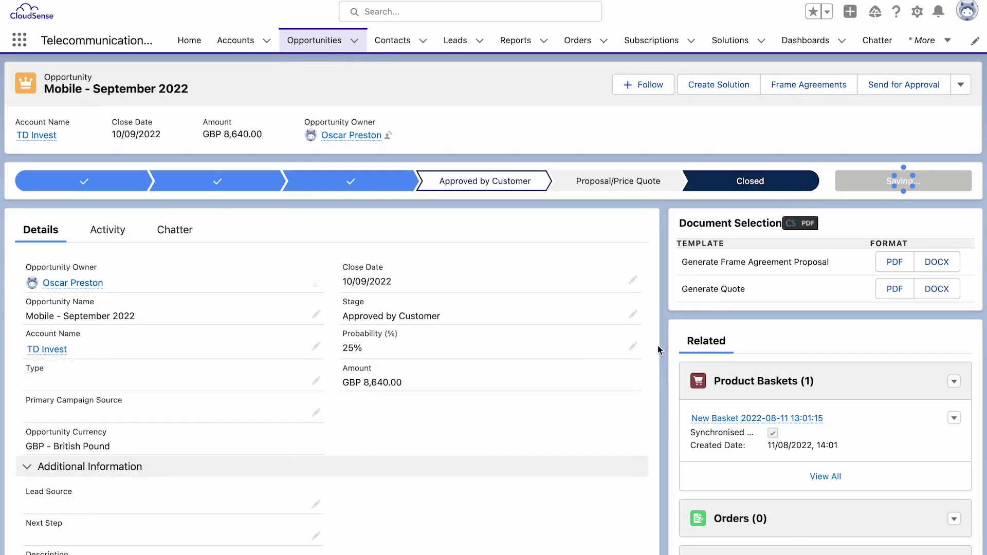